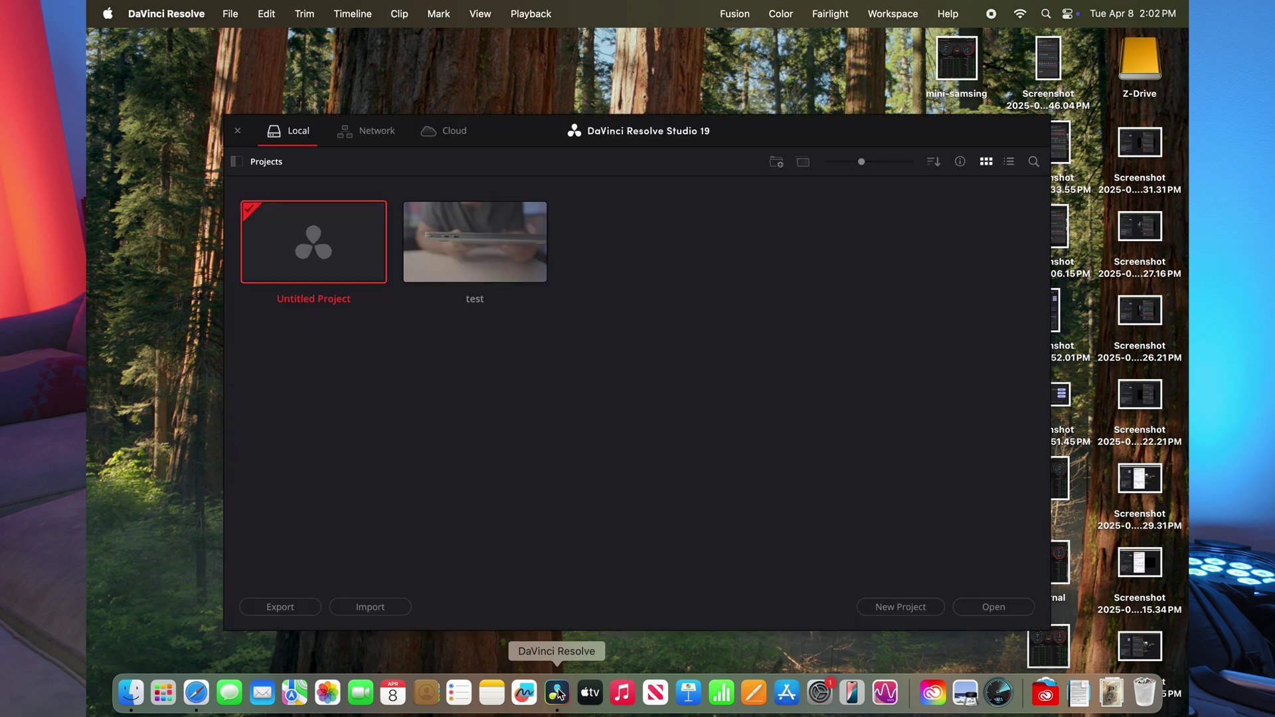
# - Open Untitled Project on the Edit page and move the Resolve window aside to reveal the desktop
pyautogui.doubleClick(343, 255)
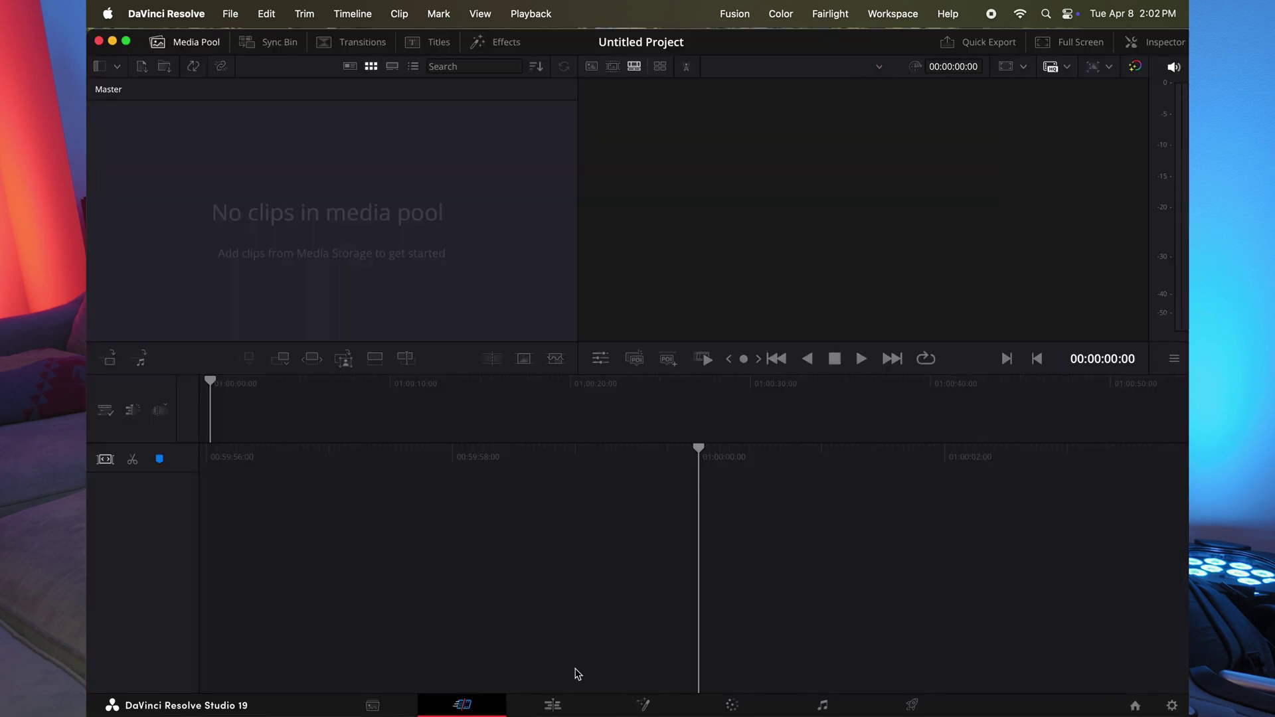
pyautogui.click(552, 705)
pyautogui.moveTo(751, 41); pyautogui.dragTo(647, 30)
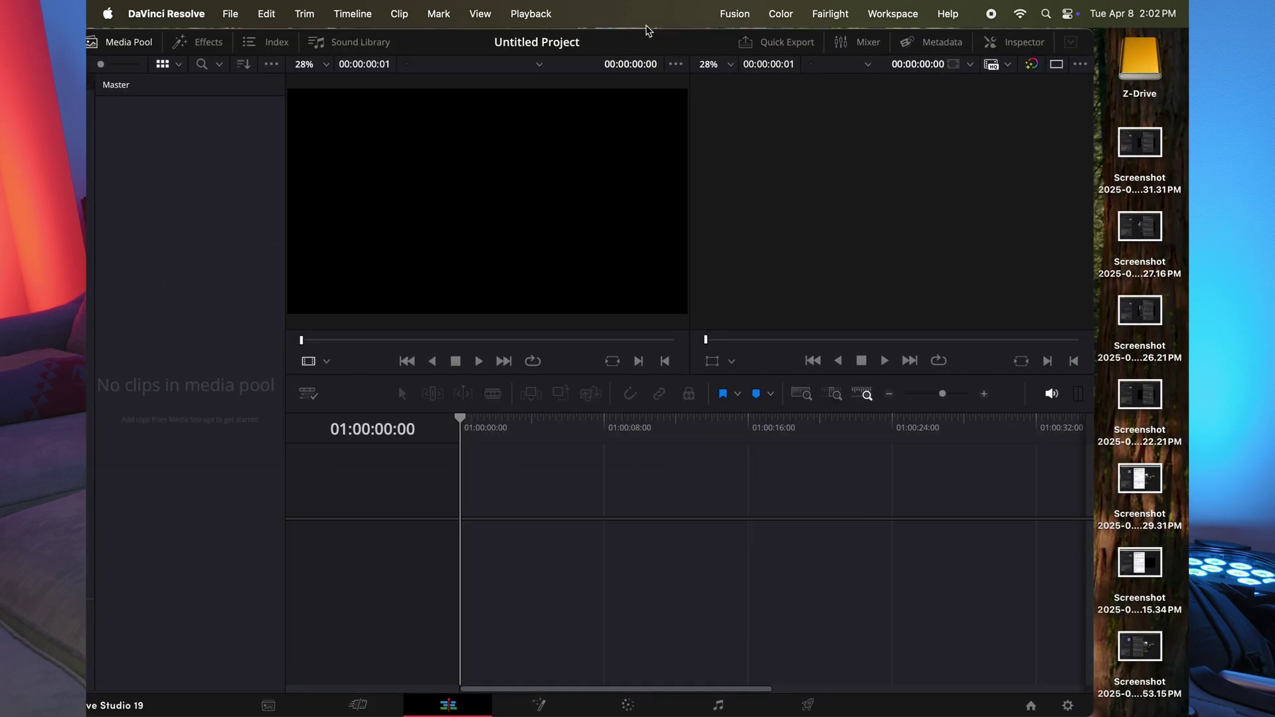
# - Drag A010_C009_0826J5.RDC from Z-Drive's Komodo 2025 folder into the timeline, matching the project frame rate
pyautogui.doubleClick(1141, 61)
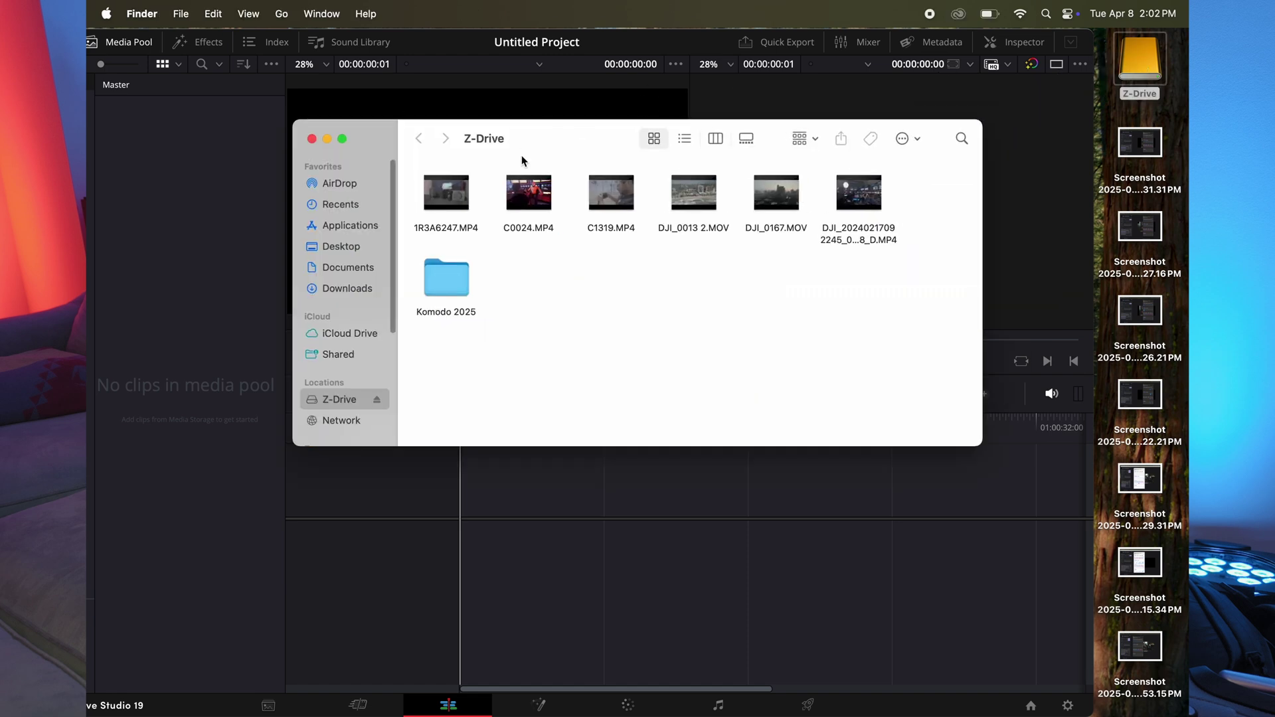
pyautogui.doubleClick(466, 279)
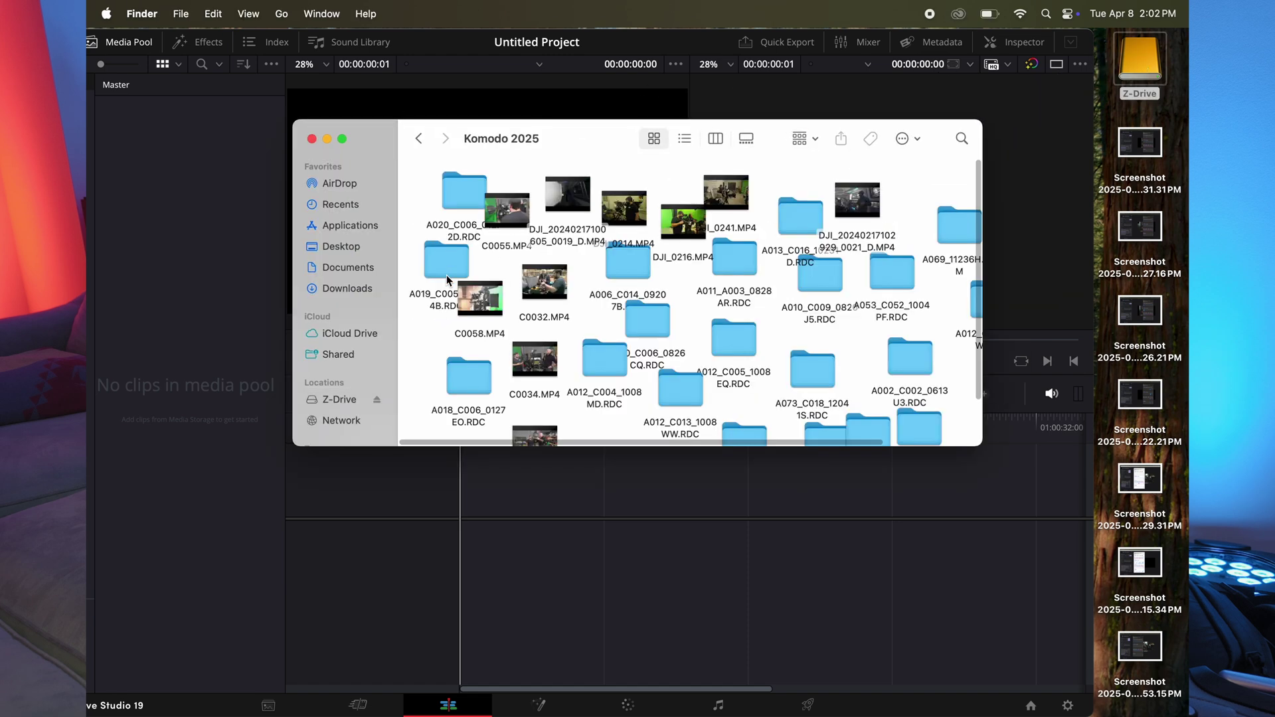
pyautogui.scroll(-3, 669, 306)
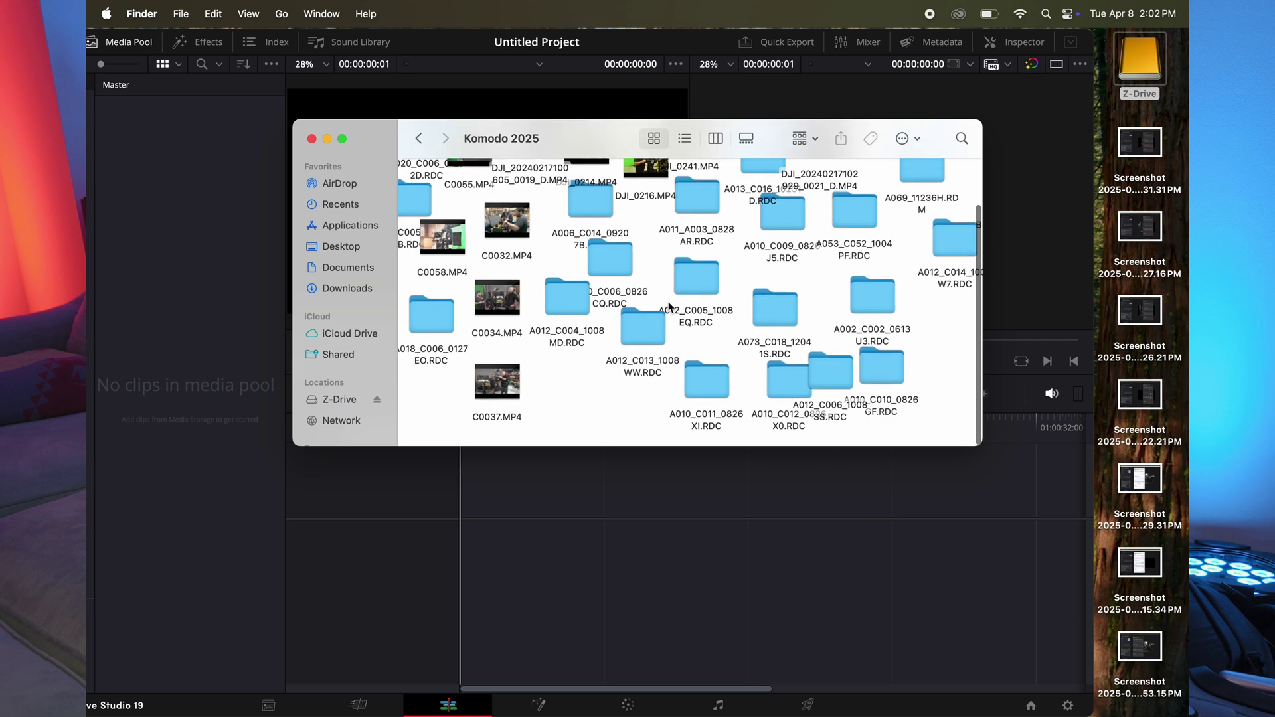
pyautogui.moveTo(786, 232); pyautogui.dragTo(495, 575)
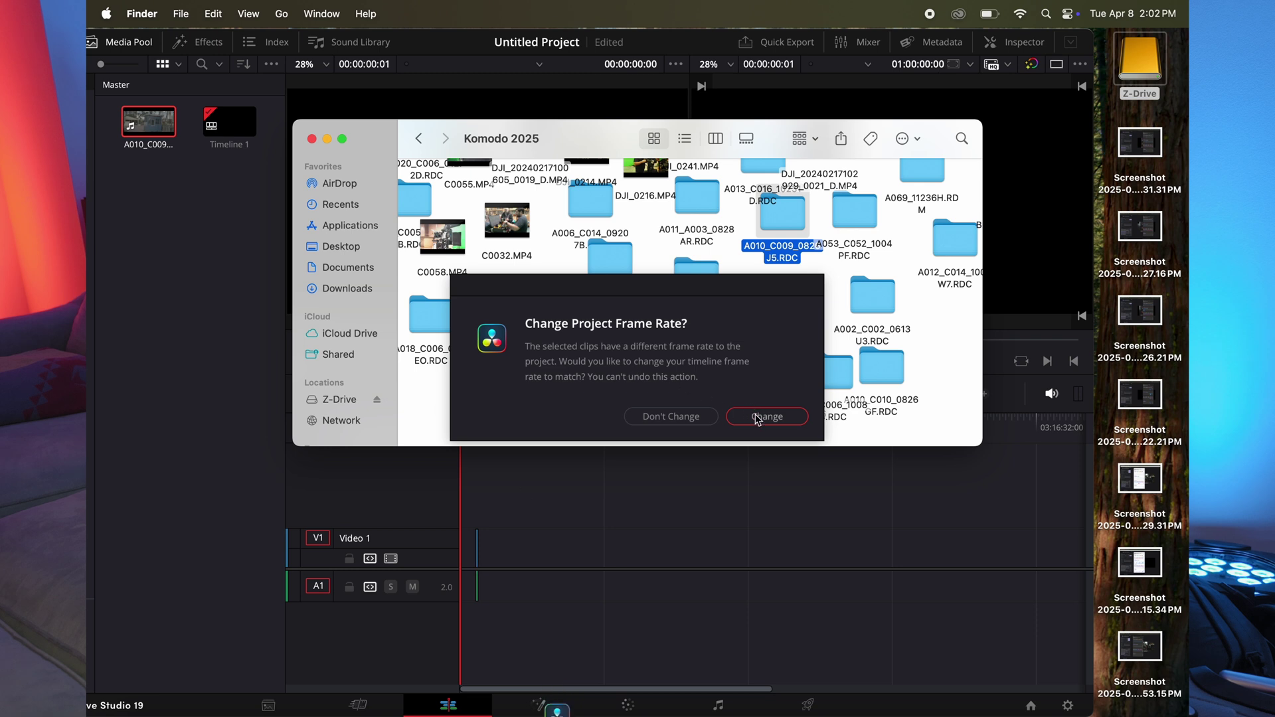
pyautogui.click(671, 417)
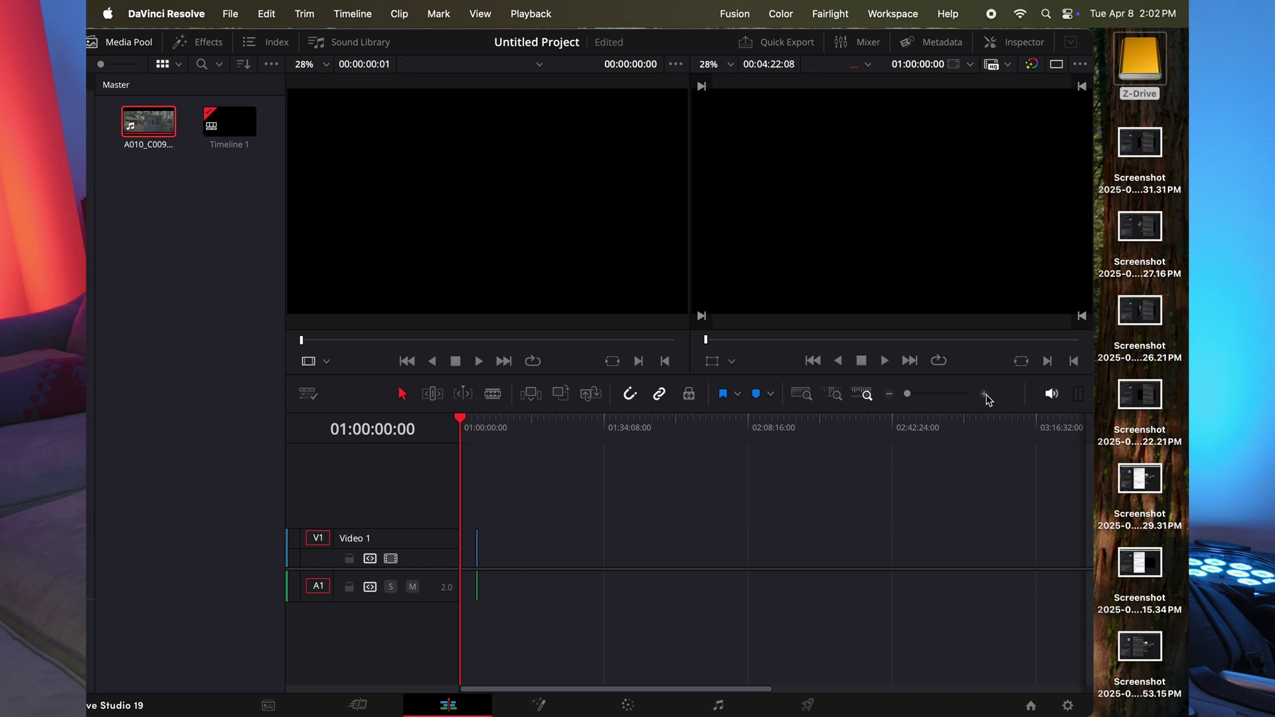
# - Zoom the timeline in twice and move the RED clip to the start at 01:00:00:00
pyautogui.click(985, 395)
pyautogui.click(985, 395)
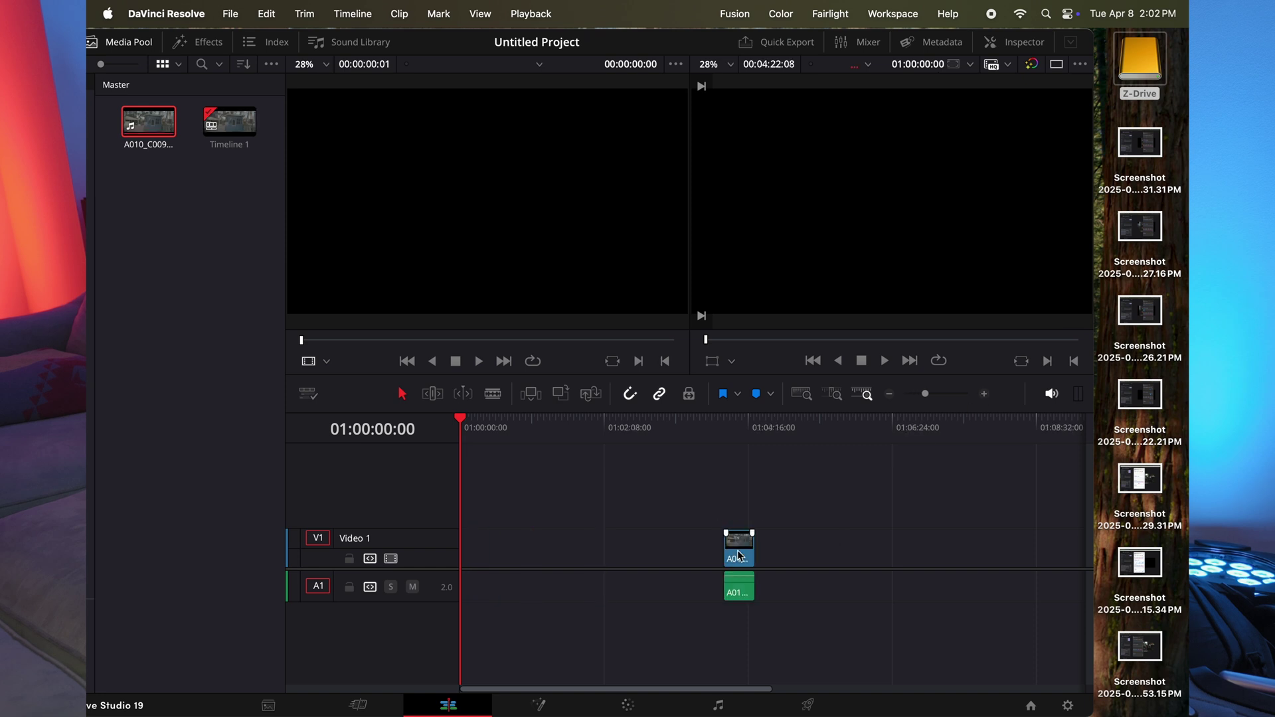
pyautogui.moveTo(739, 556); pyautogui.dragTo(463, 543)
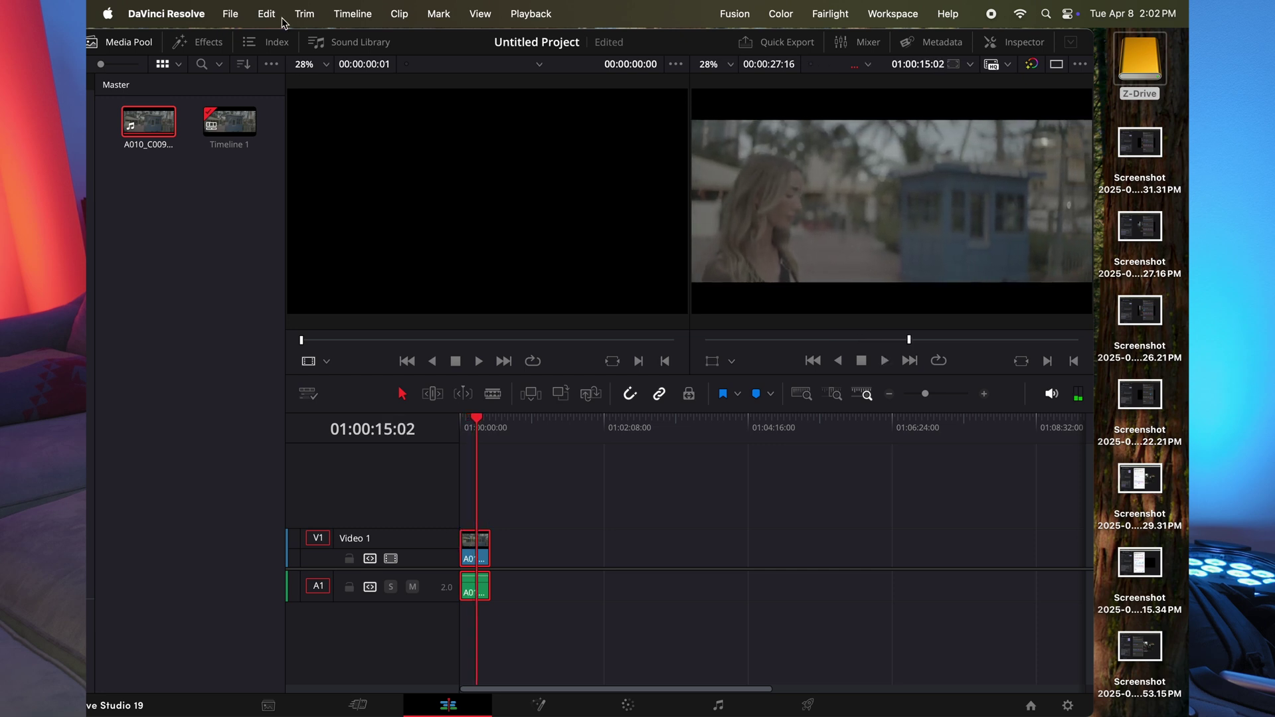
# - Set the timeline resolution to 3840 x 2160 Ultra HD in Project Settings and save
pyautogui.click(232, 14)
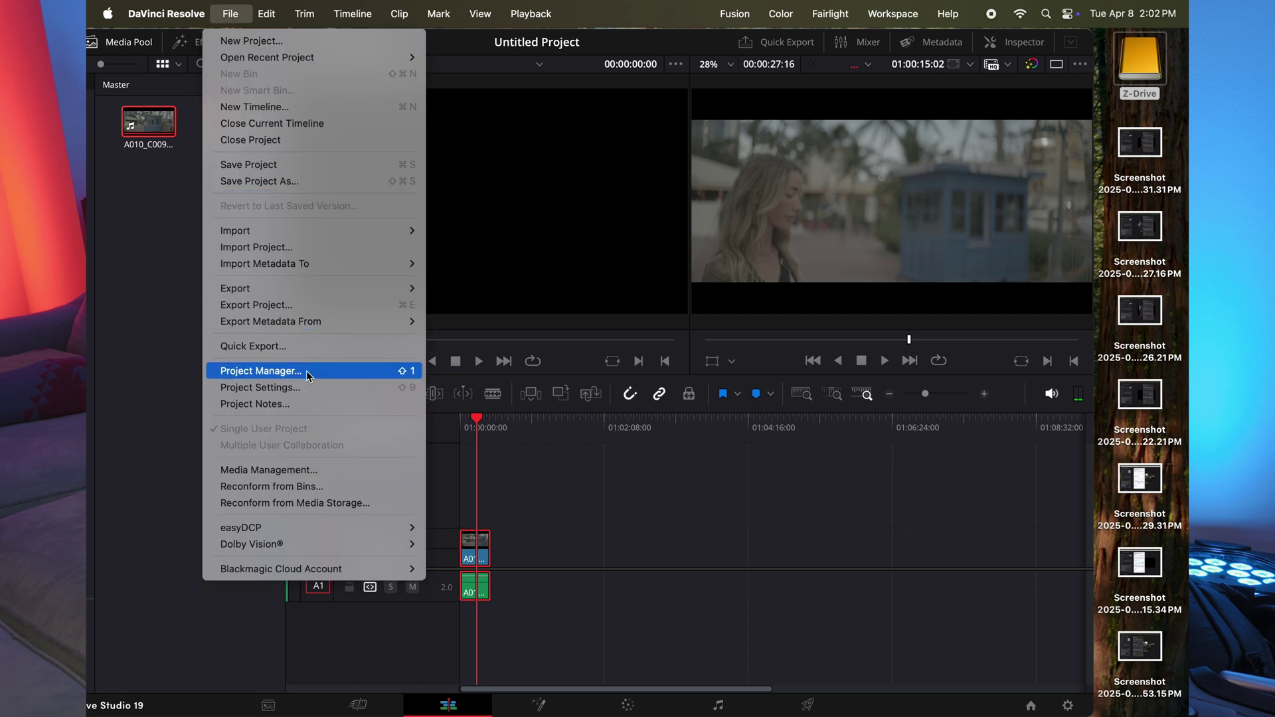
pyautogui.click(298, 394)
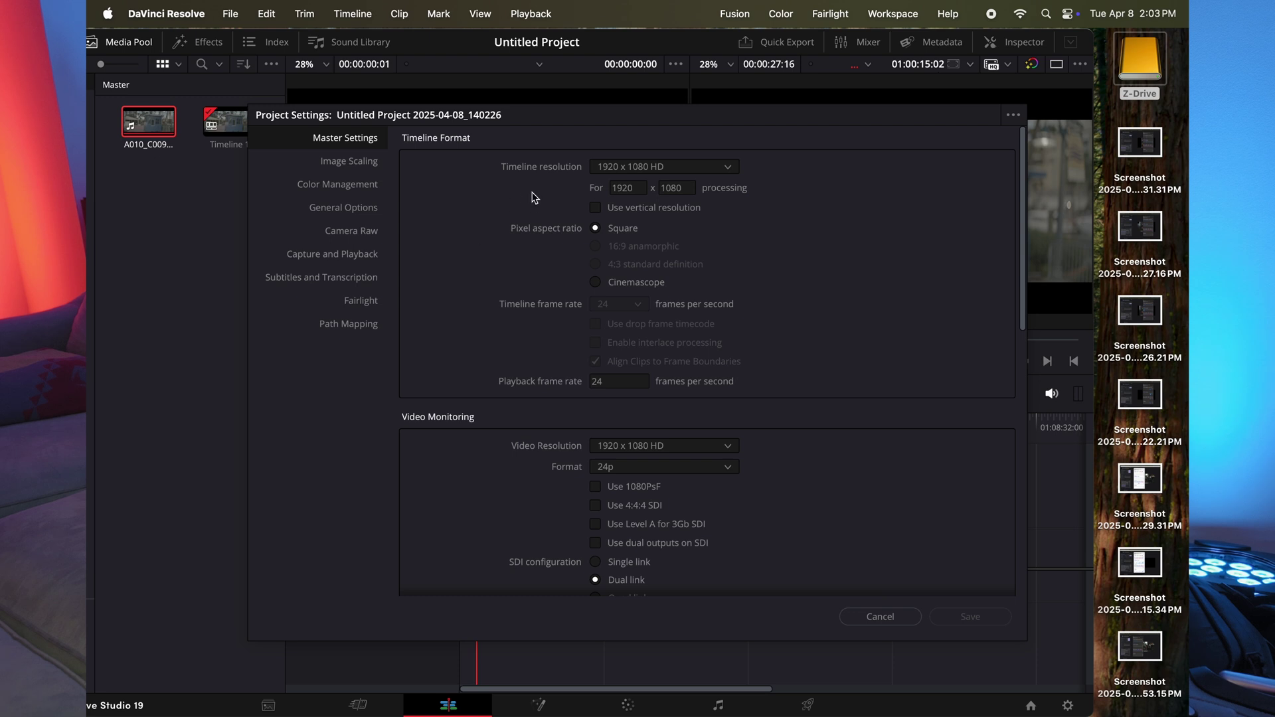
pyautogui.click(633, 170)
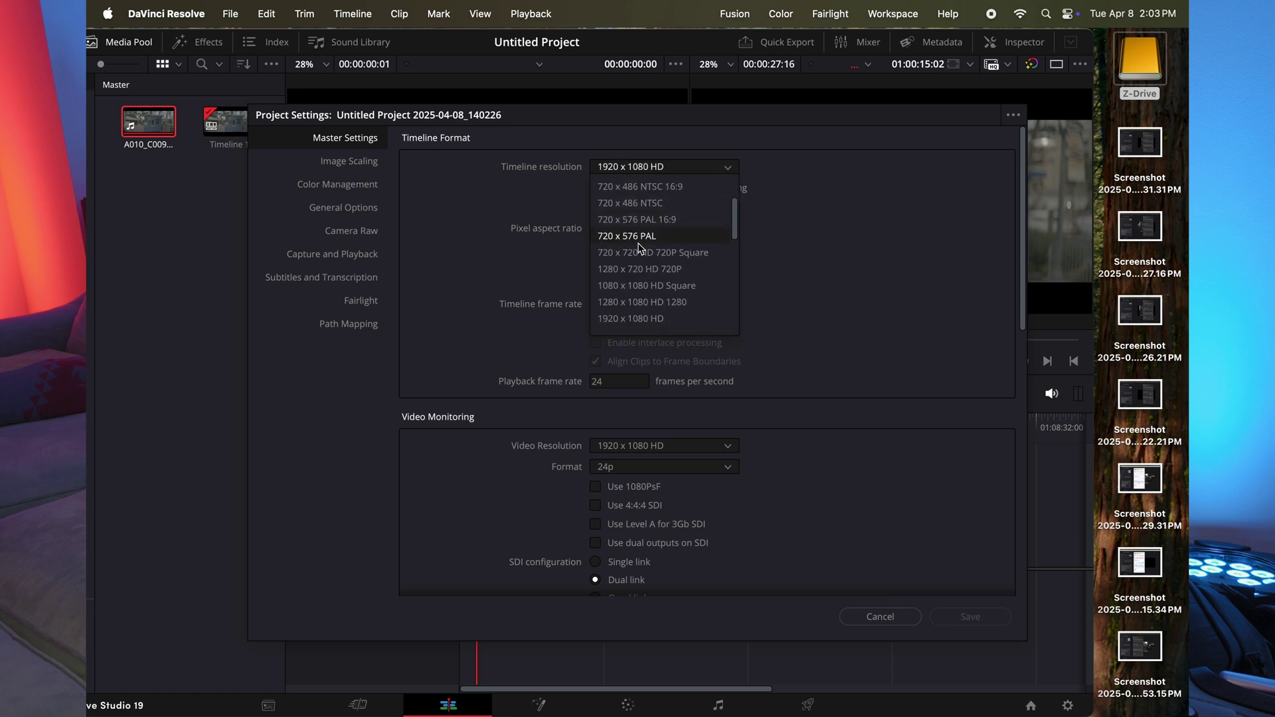
pyautogui.scroll(-1, 638, 265)
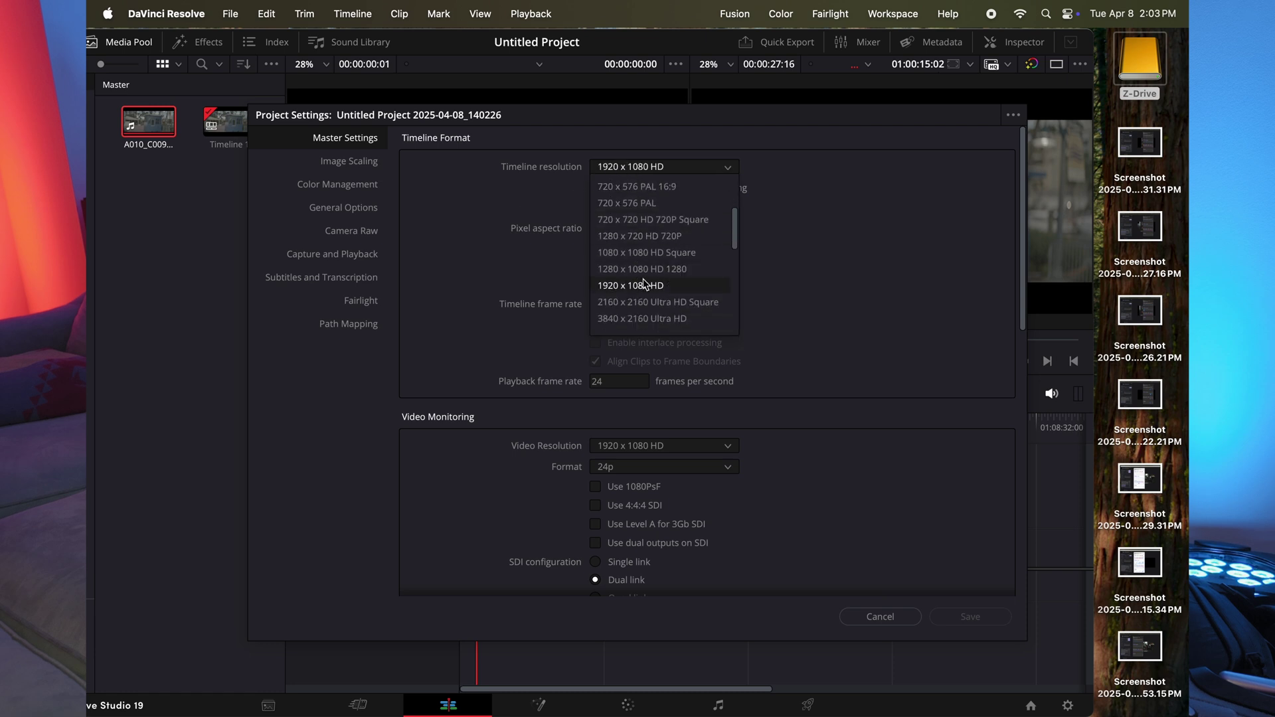
pyautogui.click(649, 319)
pyautogui.click(965, 617)
# - Play the clip back from the start of the timeline, then stop
pyautogui.moveTo(476, 431); pyautogui.dragTo(450, 431)
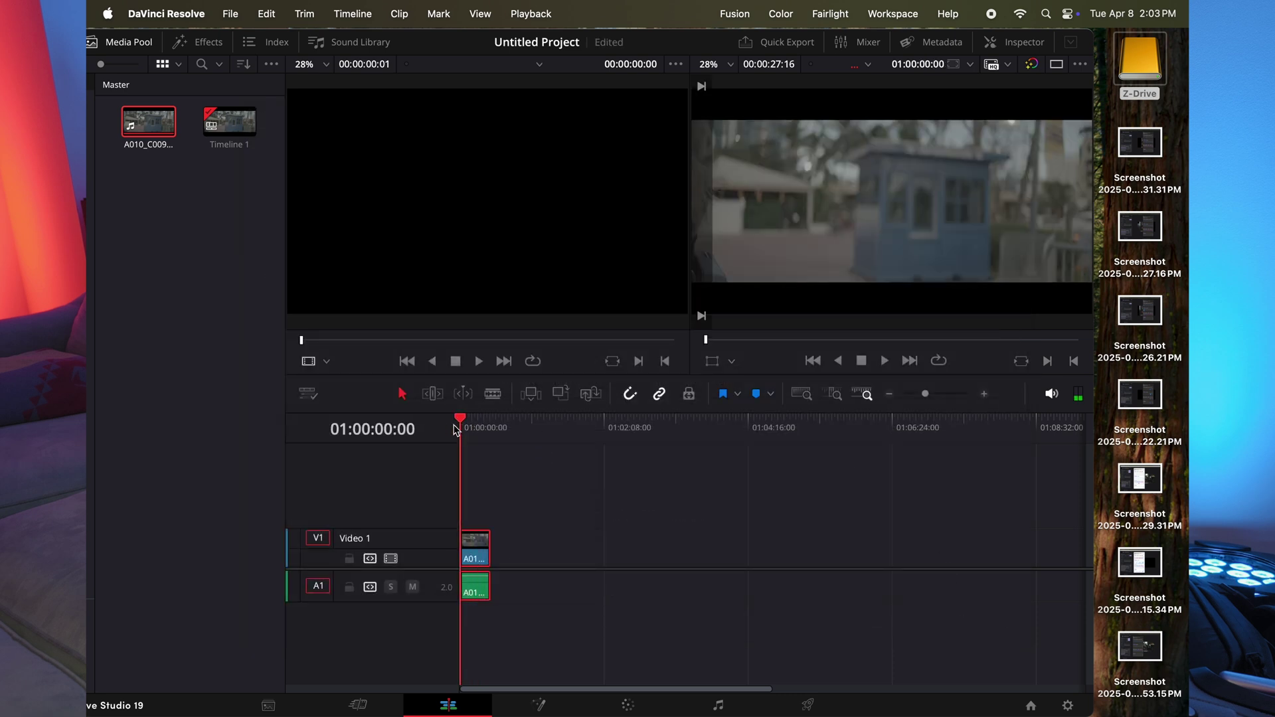
pyautogui.press('space')
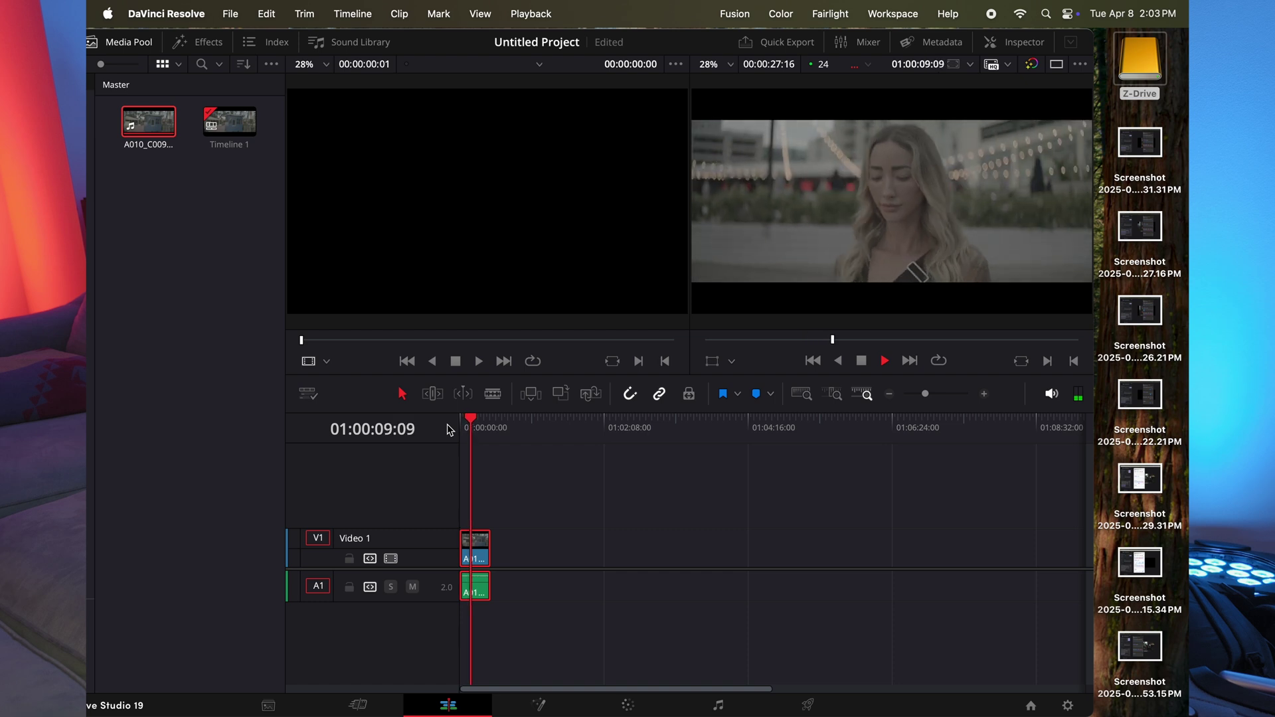
pyautogui.press('space')
# - On the Color page, set Camera Raw to decode by Clip with Rec.709 colour space and BT.1886 gamma
pyautogui.click(629, 705)
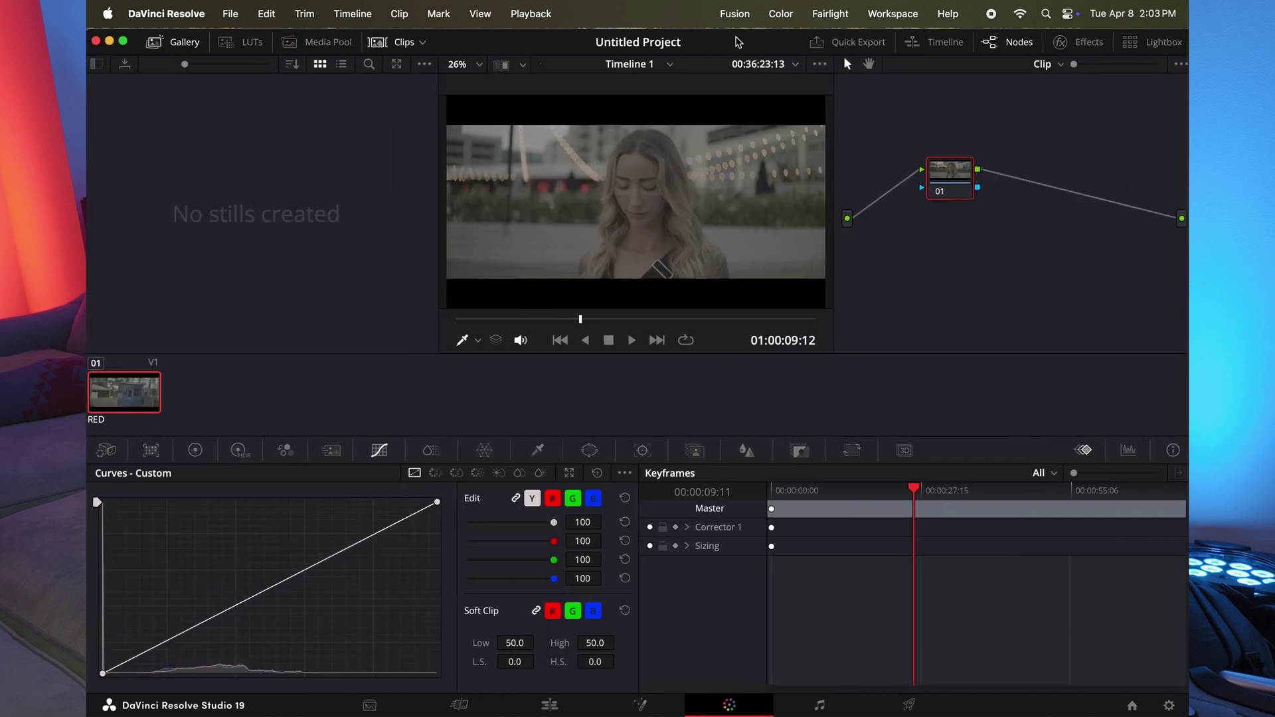
pyautogui.click(99, 451)
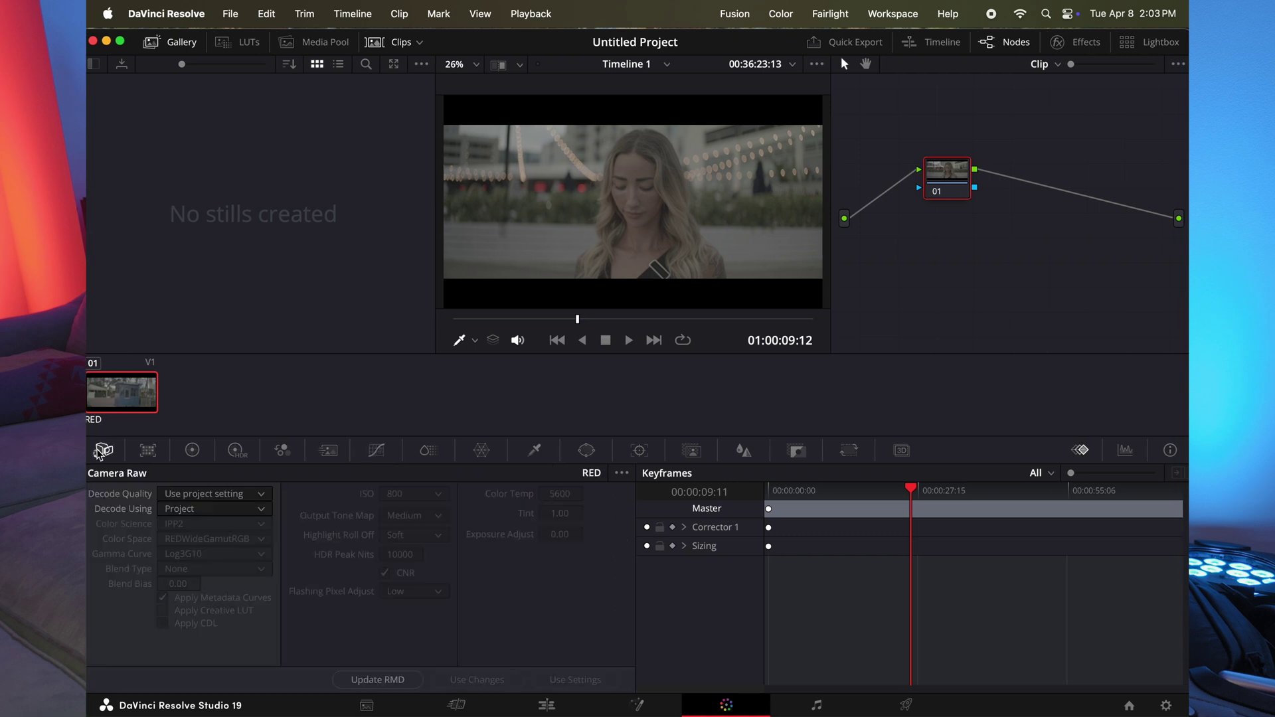
pyautogui.click(190, 579)
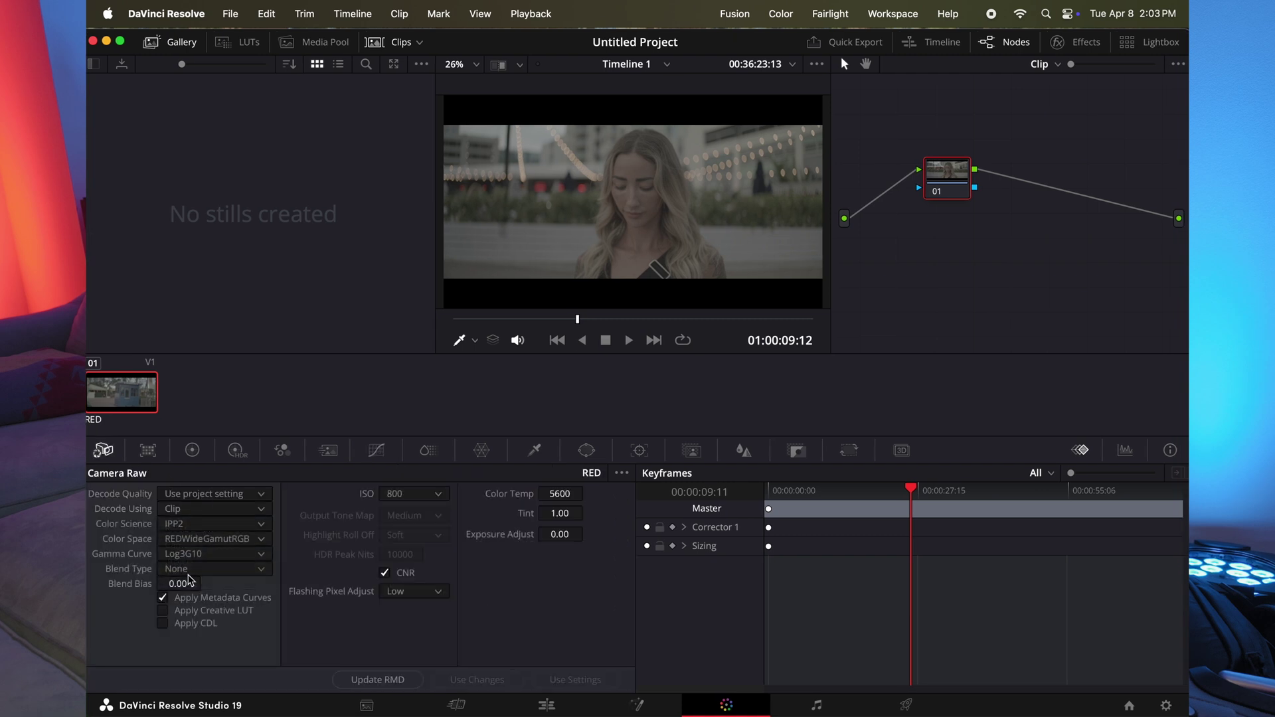
pyautogui.click(206, 539)
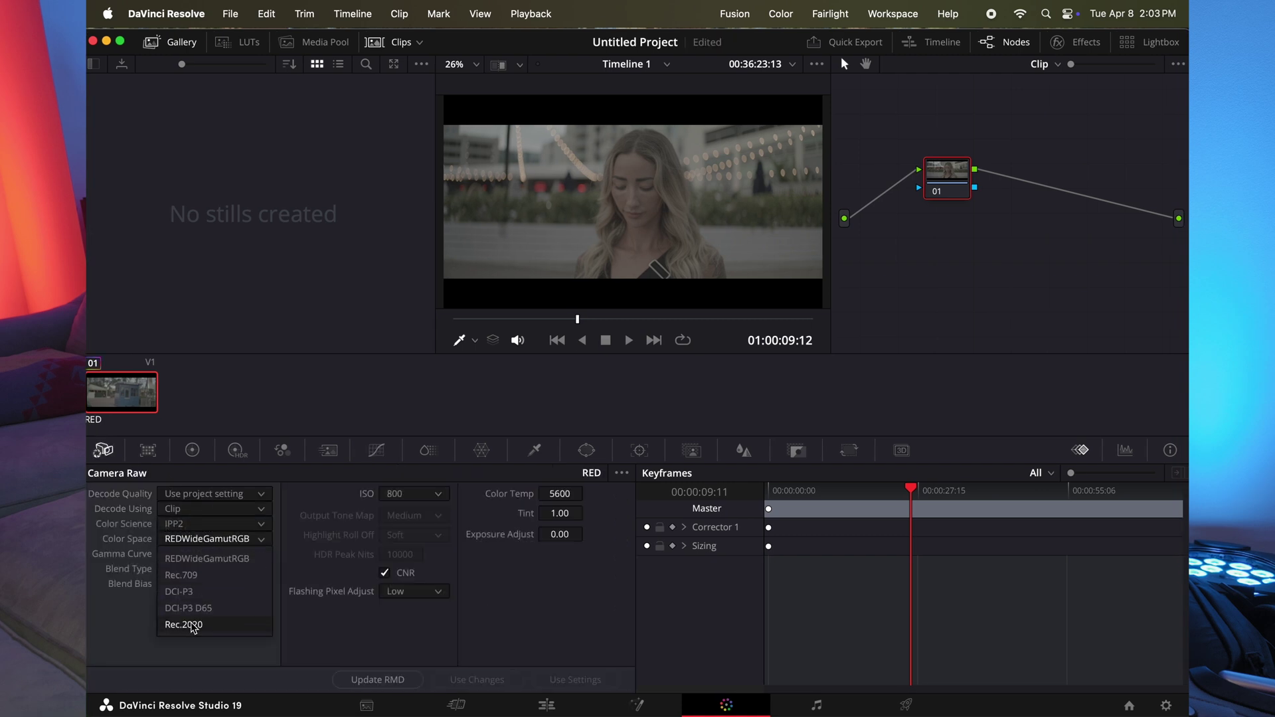
pyautogui.click(192, 625)
pyautogui.click(208, 542)
pyautogui.click(201, 575)
pyautogui.click(203, 555)
pyautogui.click(199, 590)
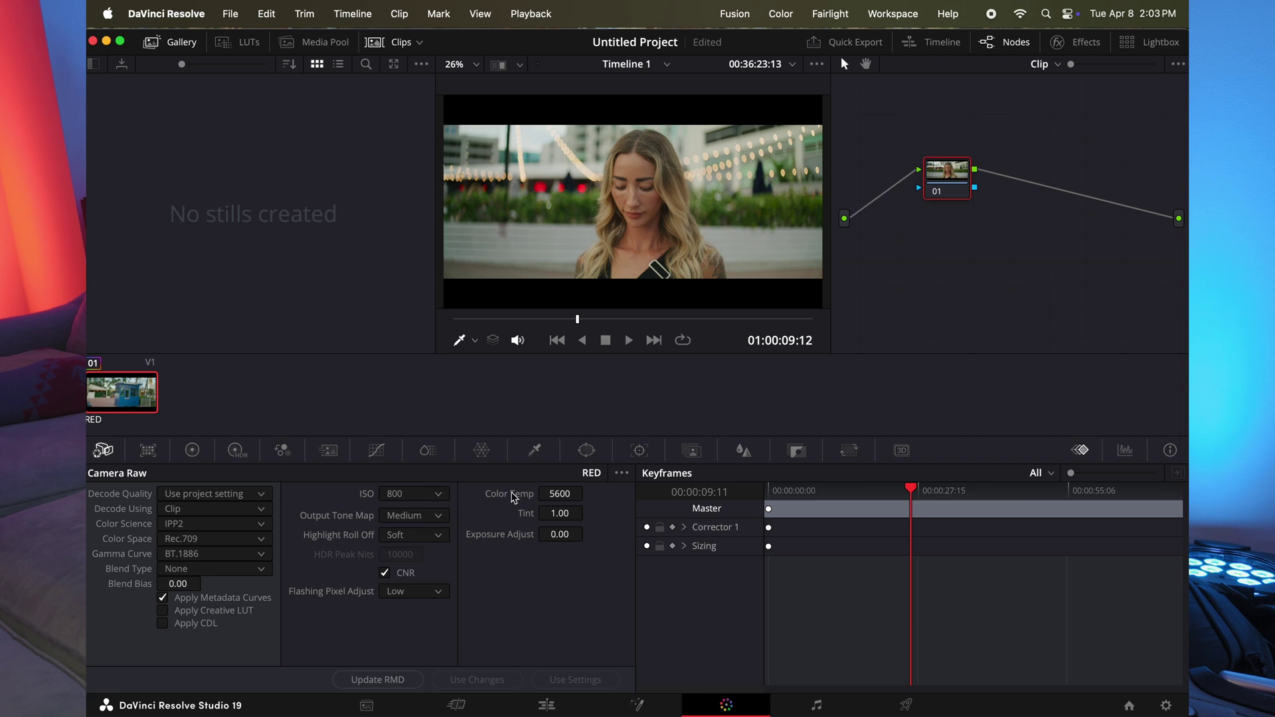
# - Return to the Edit page and play the timeline briefly
pyautogui.click(541, 703)
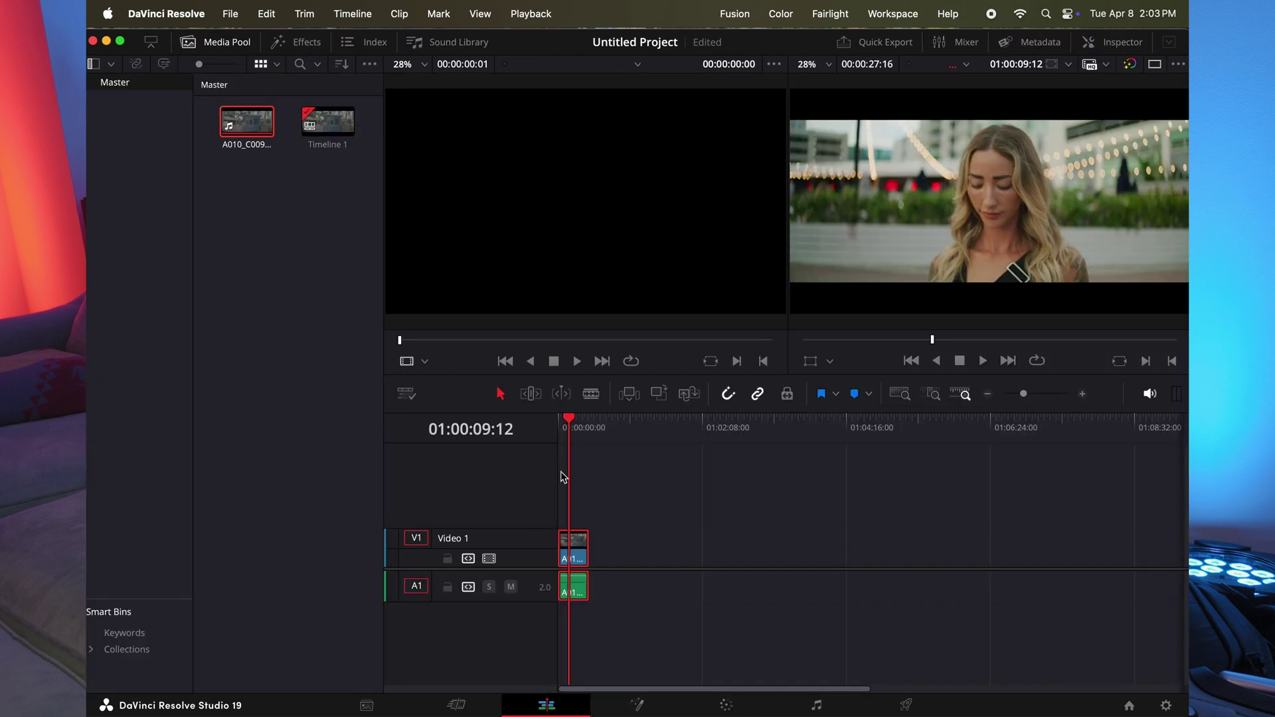
pyautogui.press('space')
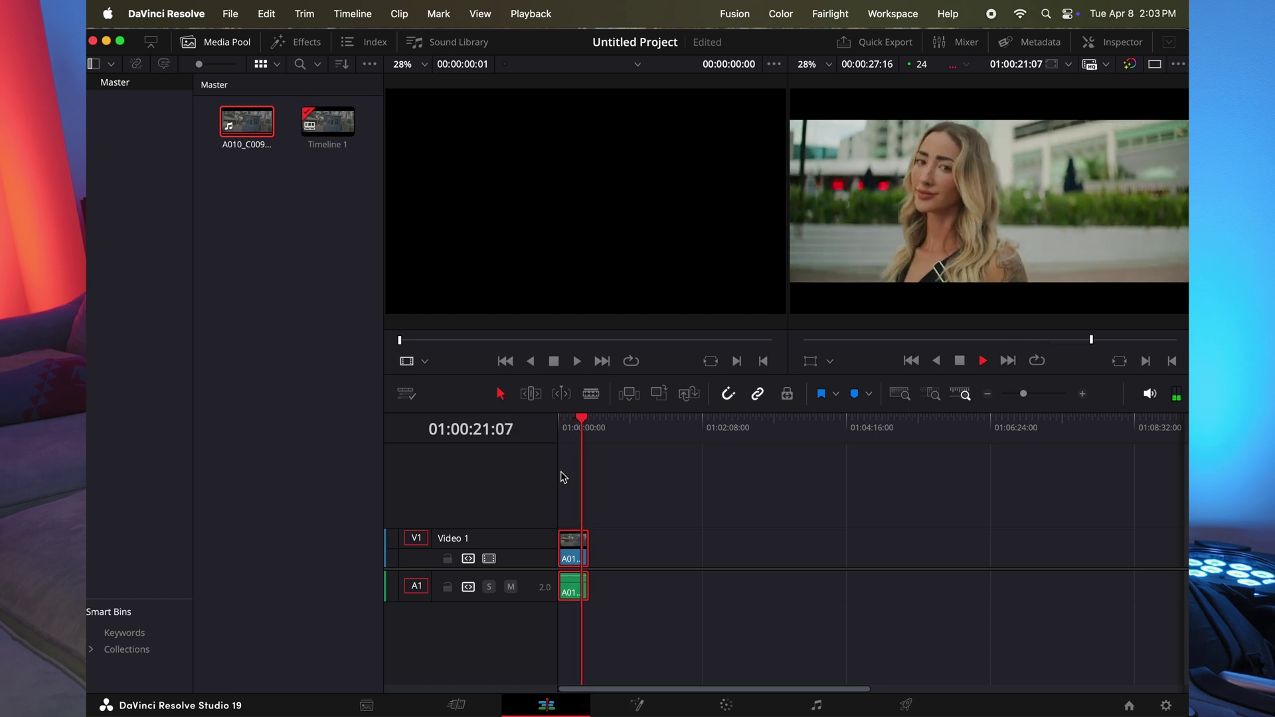
pyautogui.press('space')
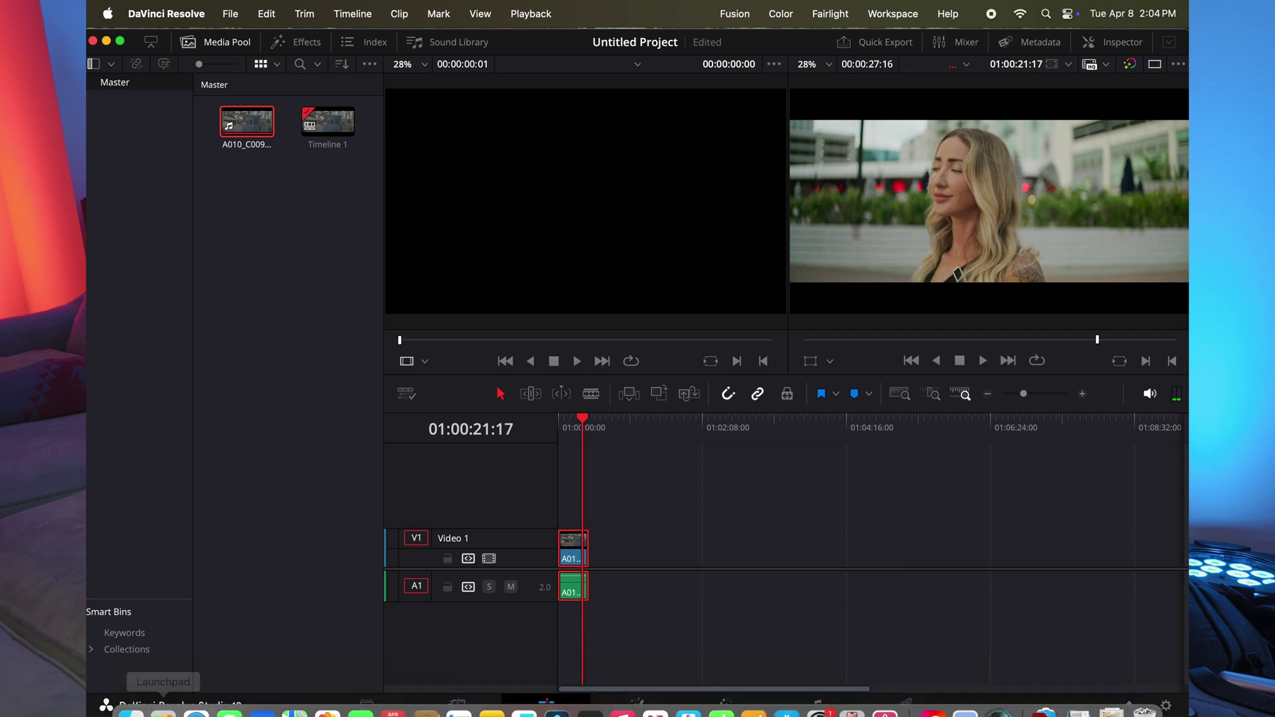
# - Select the remaining Komodo 2025 clips in Finder and drop them onto the timeline after the first clip
pyautogui.click(132, 706)
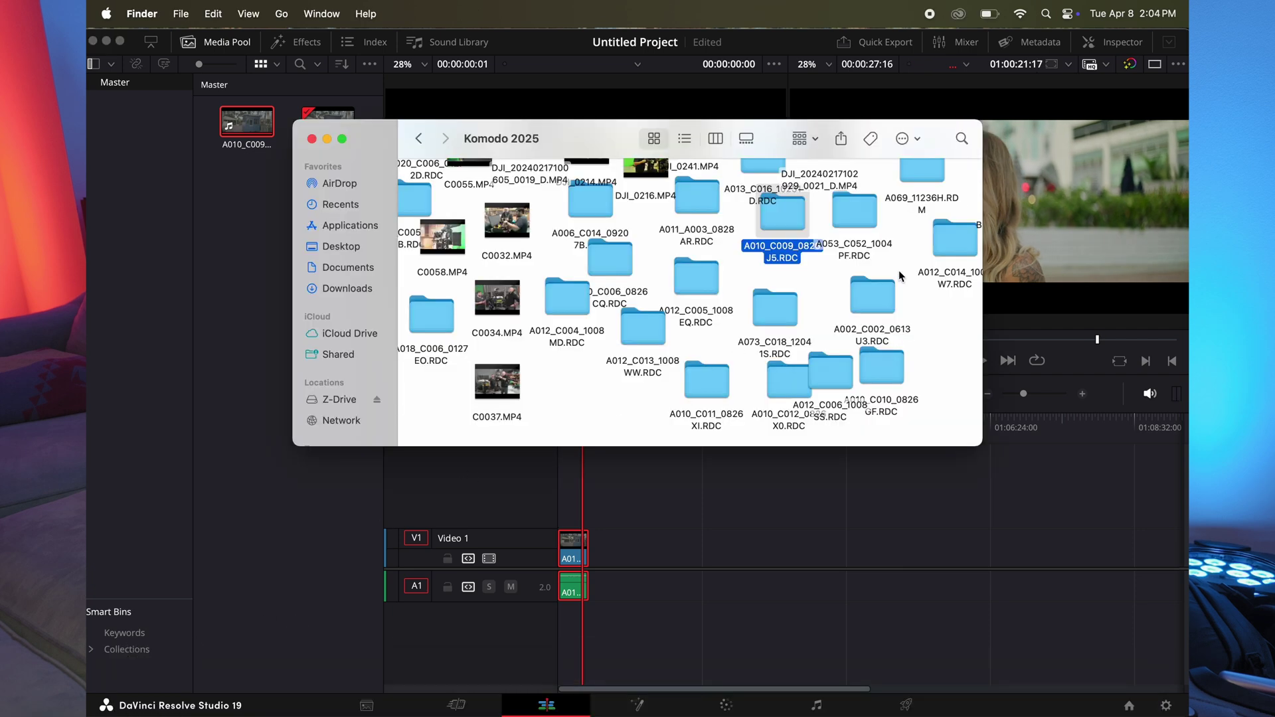
pyautogui.moveTo(957, 172); pyautogui.dragTo(664, 418)
pyautogui.moveTo(700, 213); pyautogui.dragTo(652, 492)
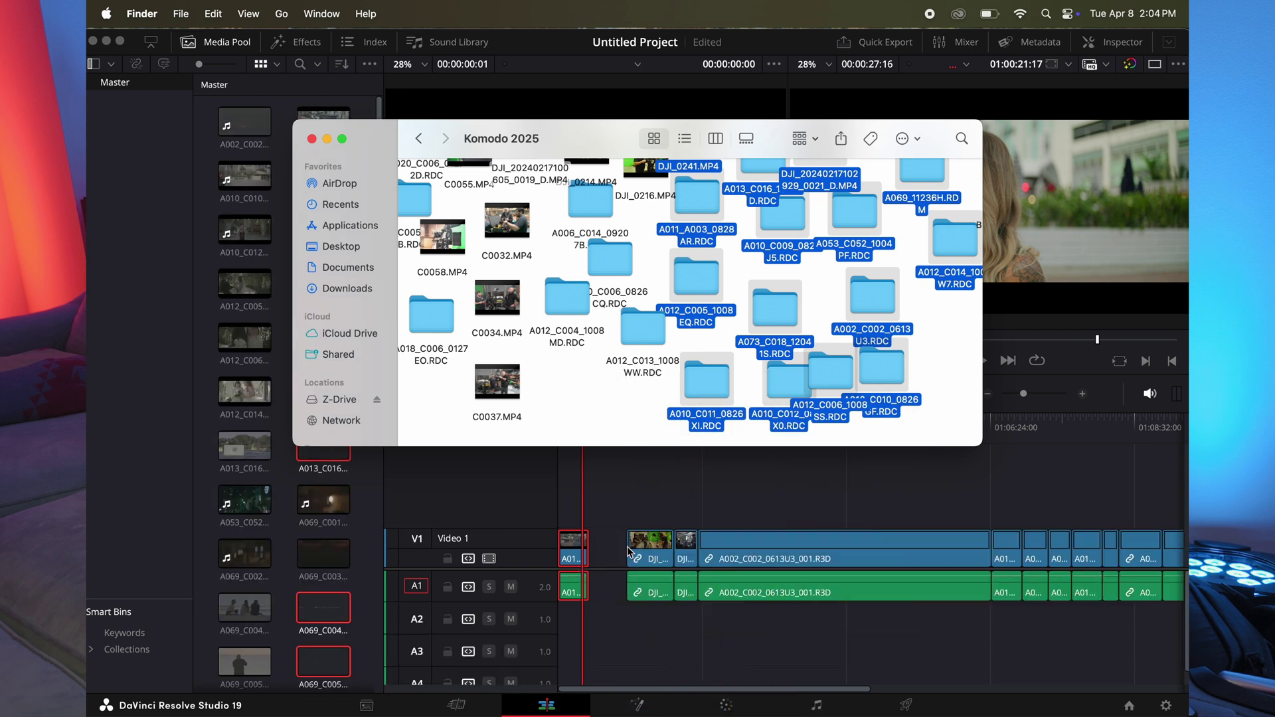
pyautogui.click(651, 491)
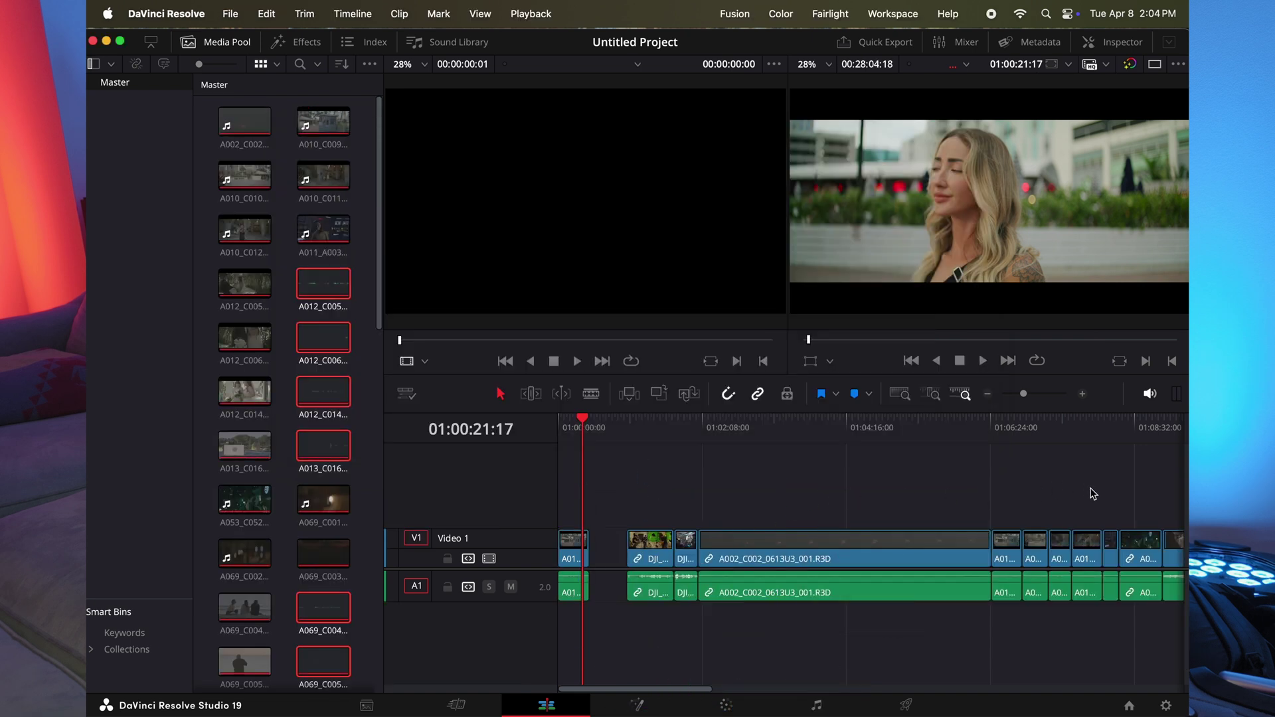
# - Rearrange the added clips, moving three of them up onto a new video track and nudging them left
pyautogui.moveTo(1093, 494); pyautogui.dragTo(634, 515)
pyautogui.moveTo(1133, 500); pyautogui.dragTo(1184, 571)
pyautogui.hscroll(-5, 1031, 552)
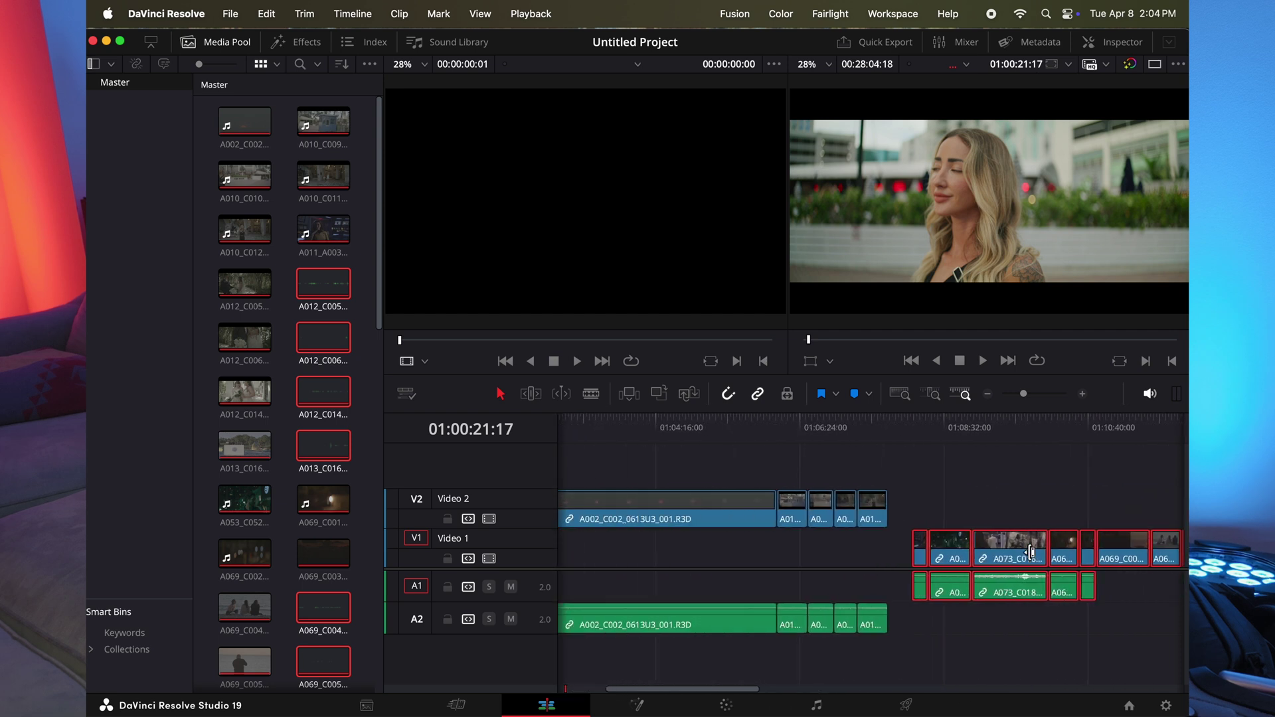
pyautogui.click(970, 556)
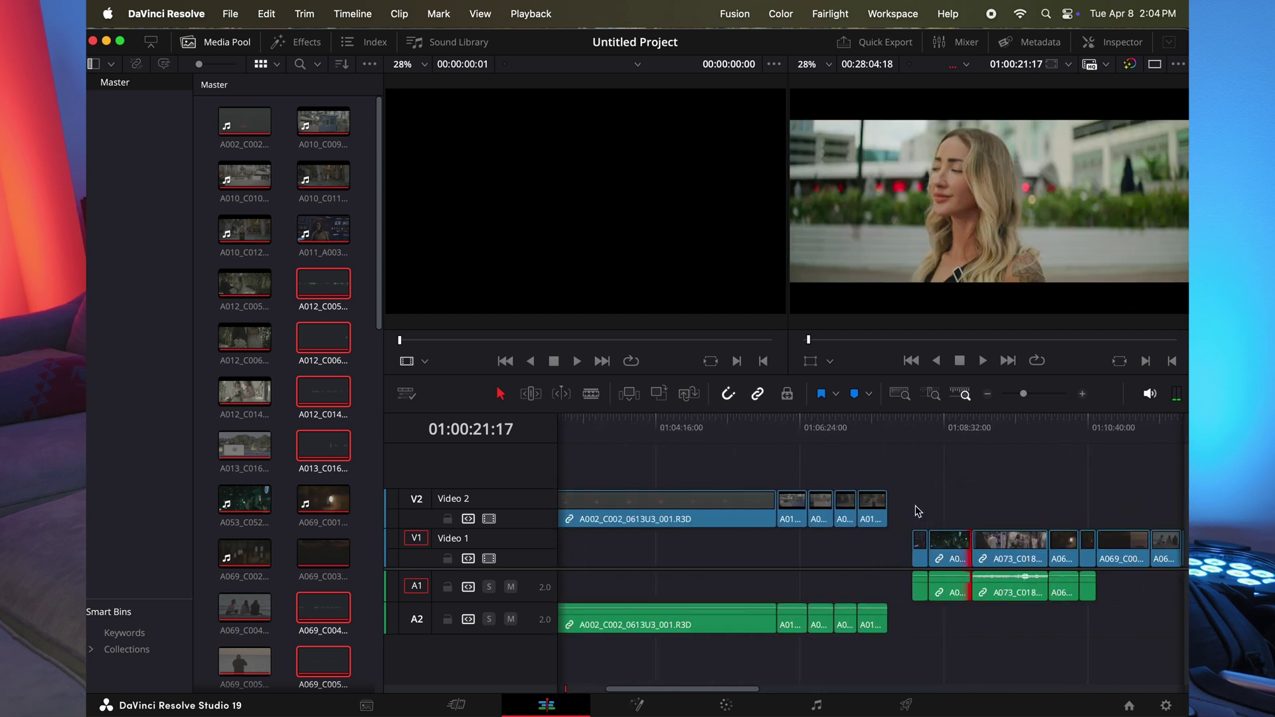
pyautogui.moveTo(919, 510); pyautogui.dragTo(996, 601)
pyautogui.hscroll(-3, 723, 483)
pyautogui.moveTo(938, 472); pyautogui.dragTo(692, 474)
pyautogui.click(766, 452)
# - Play the edit from the start, then marquee-select all clips across the tracks
pyautogui.press('Home')
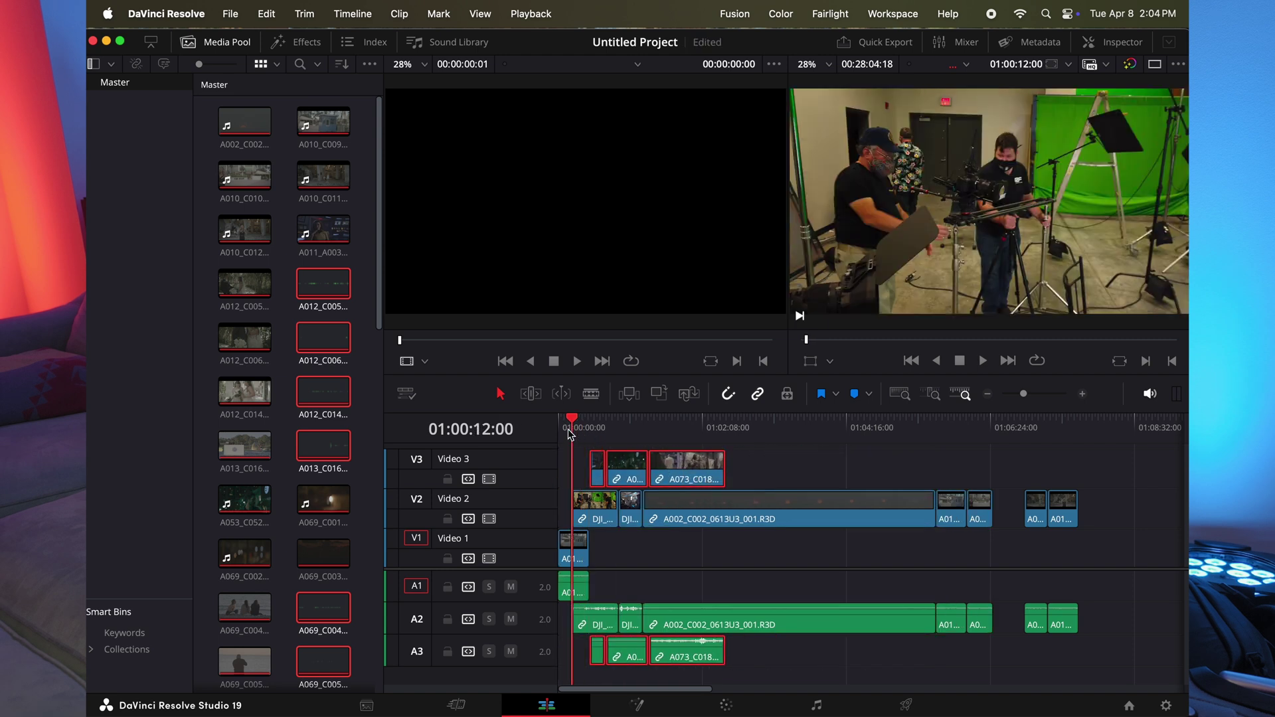
pyautogui.press('space')
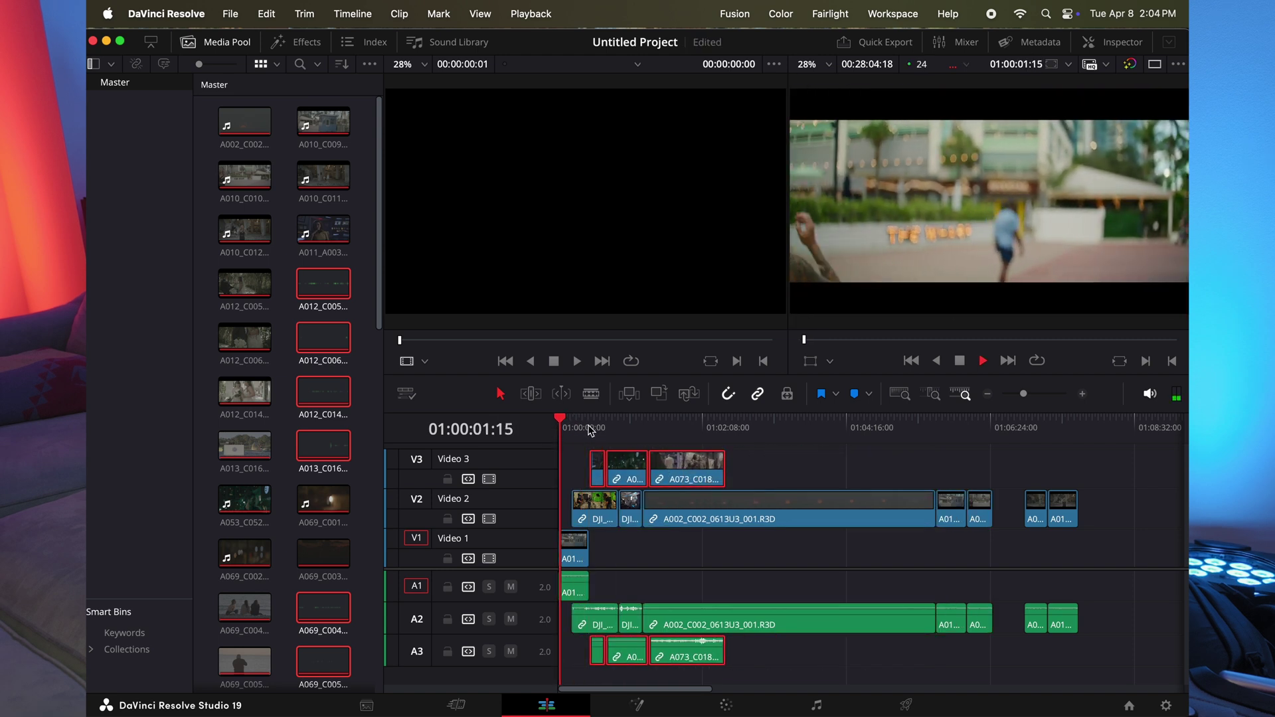
pyautogui.click(577, 429)
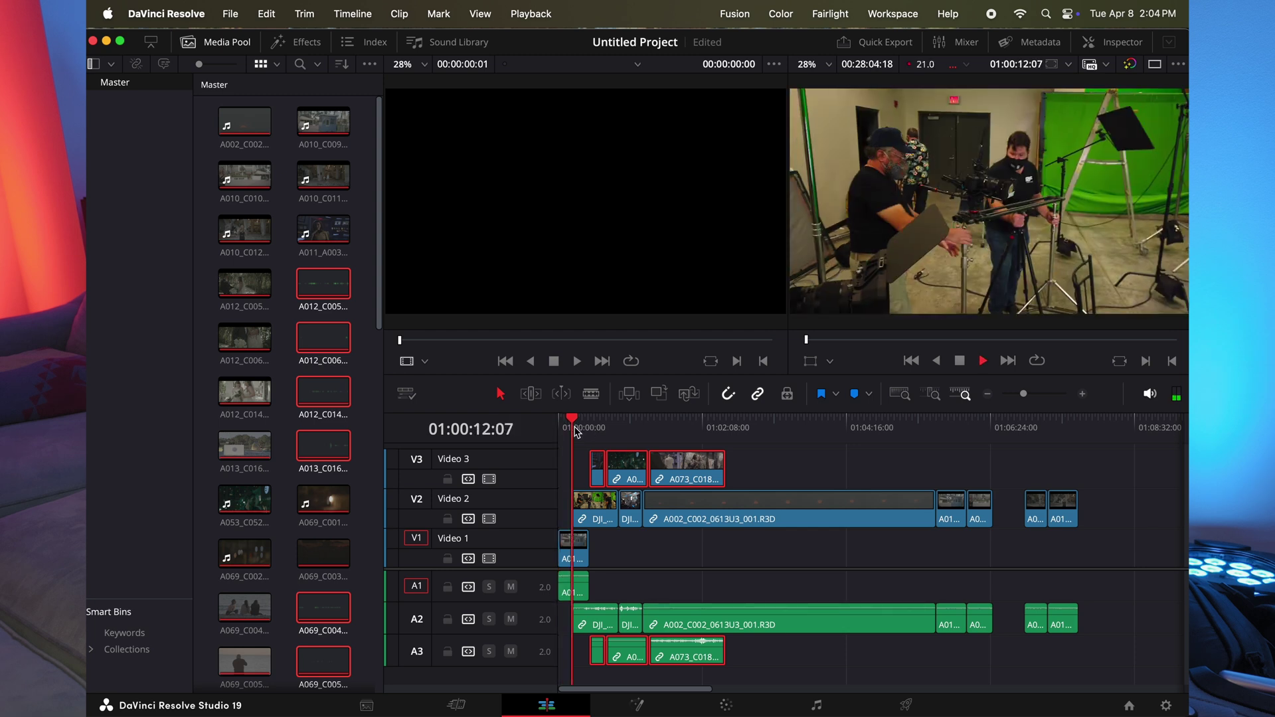
pyautogui.click(602, 429)
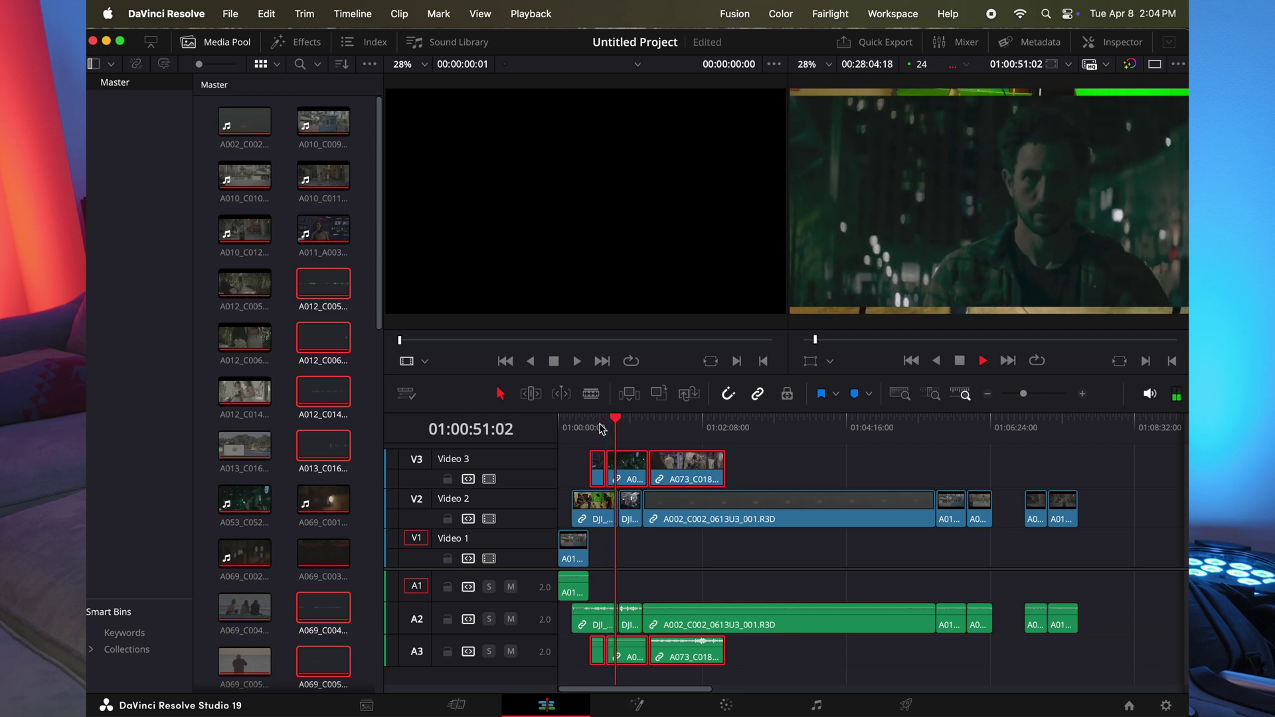
pyautogui.press('space')
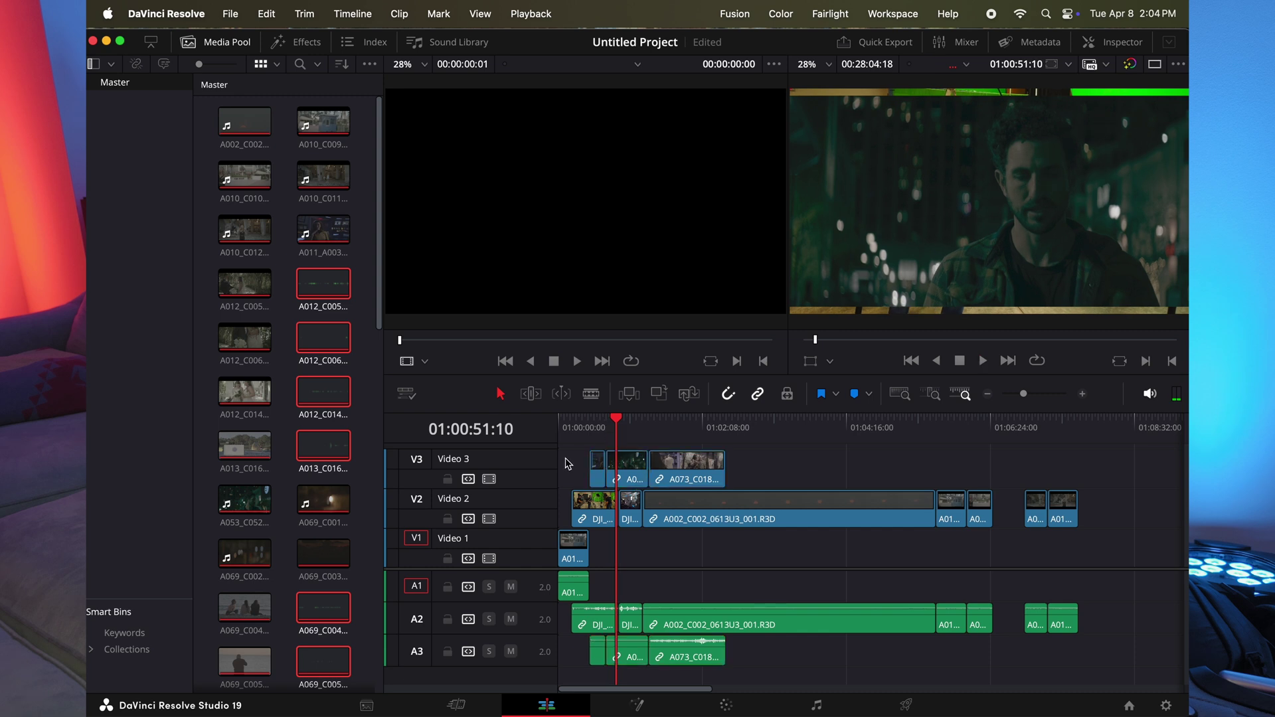
pyautogui.moveTo(568, 463); pyautogui.dragTo(1126, 671)
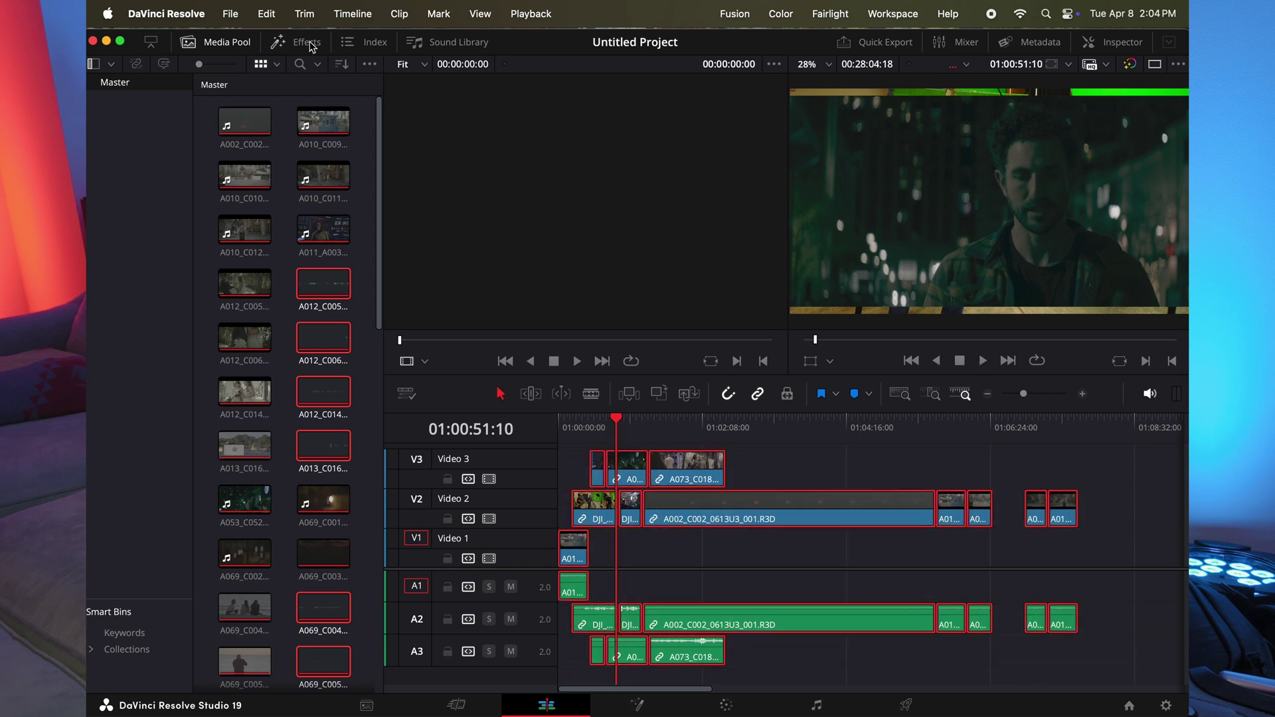
# - Apply Resolve FX Blur > Zoom Blur from the Effects filters to the selected clips and preview it
pyautogui.click(312, 44)
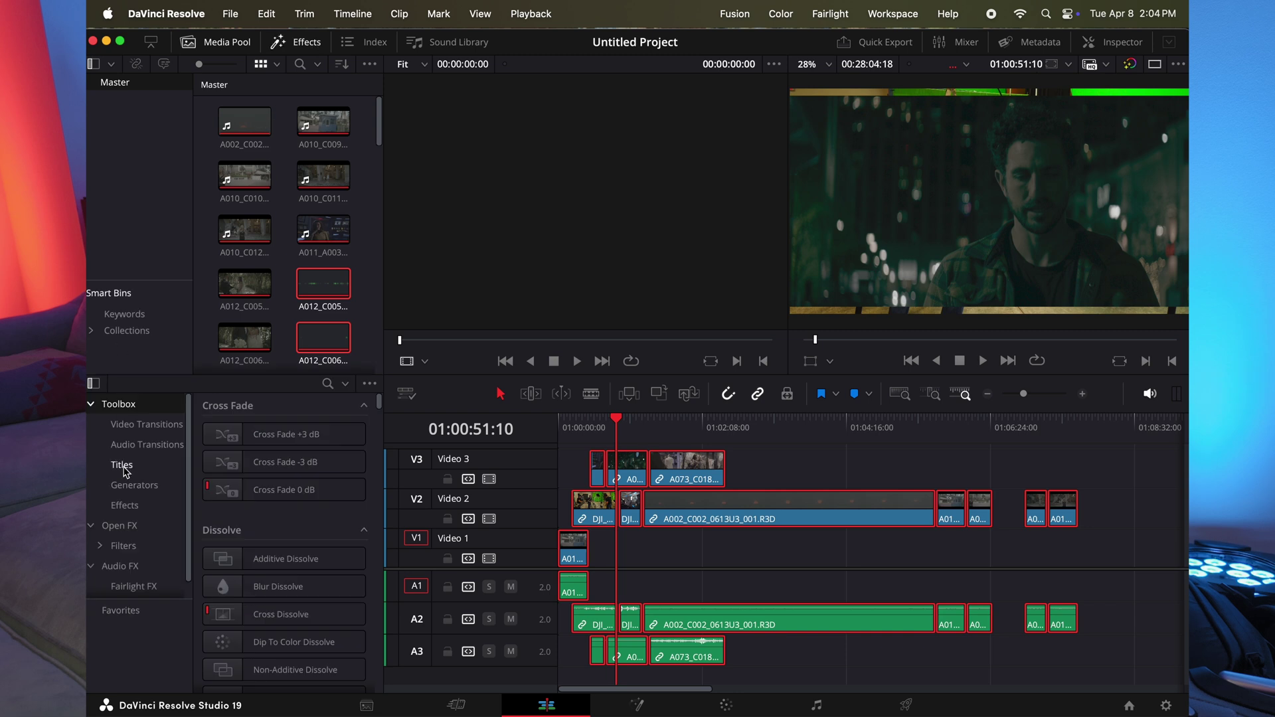
pyautogui.click(134, 487)
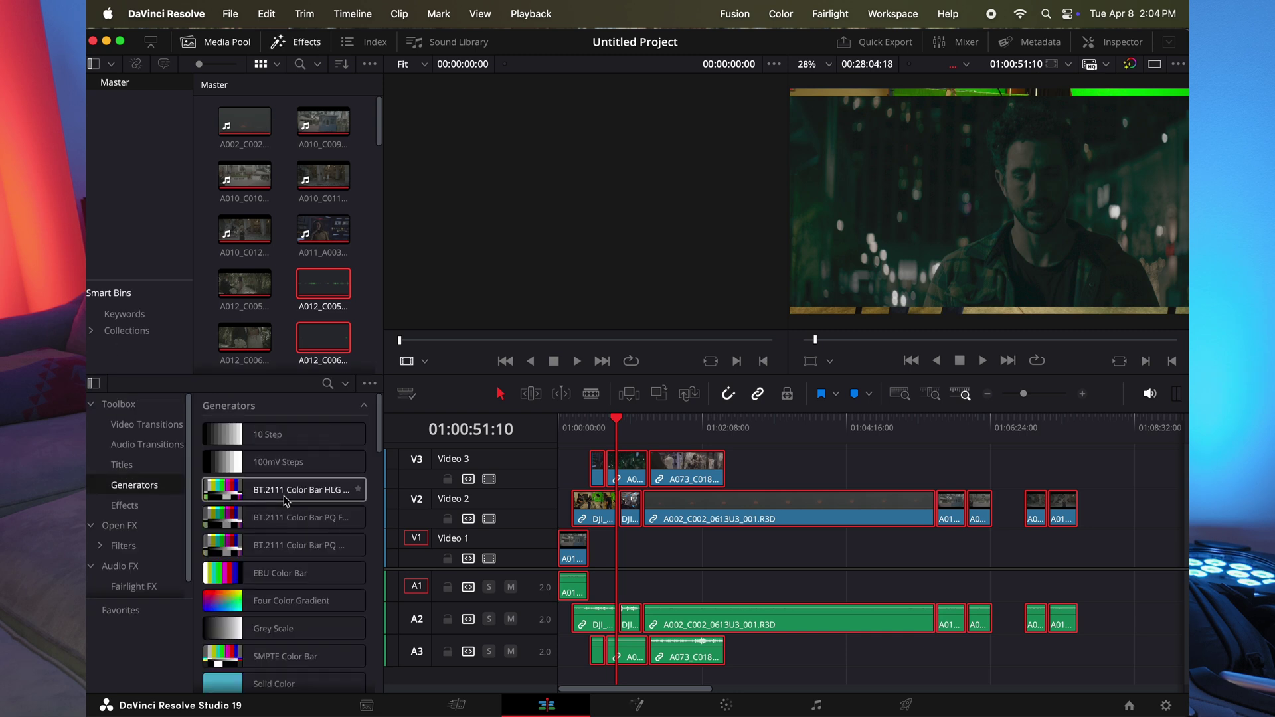
pyautogui.scroll(-5, 325, 526)
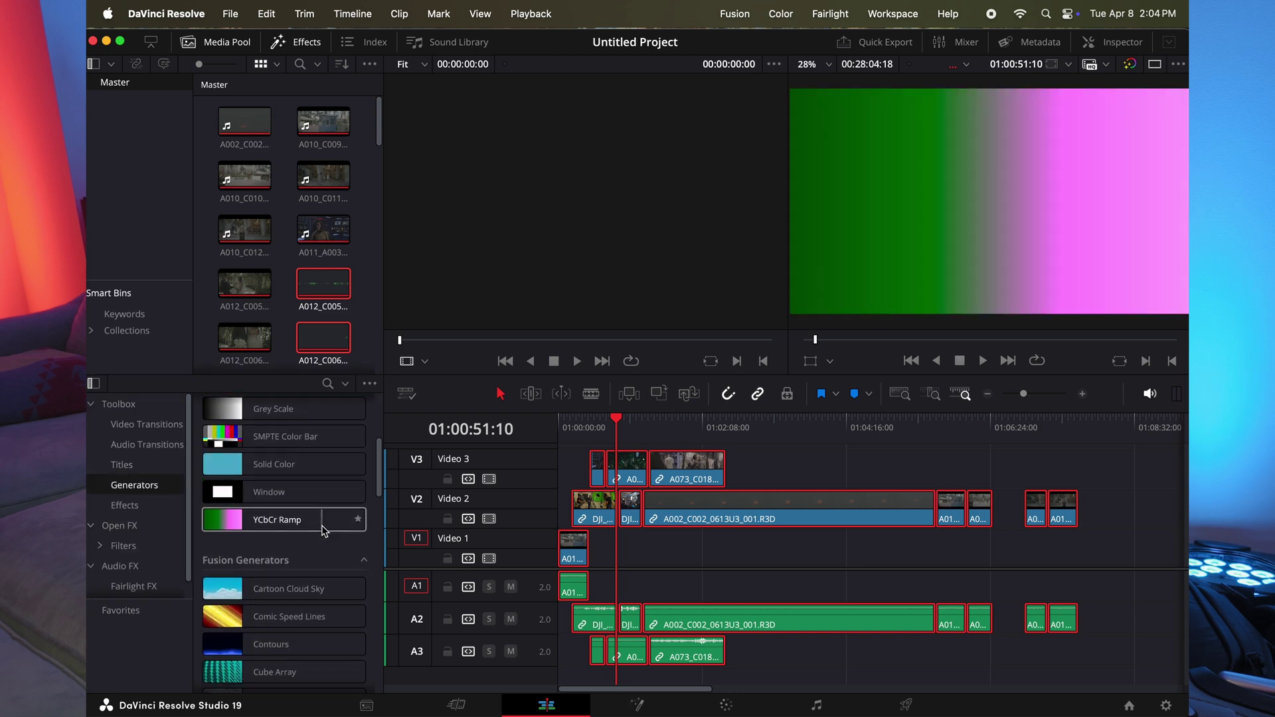
pyautogui.click(128, 548)
pyautogui.scroll(-2, 293, 535)
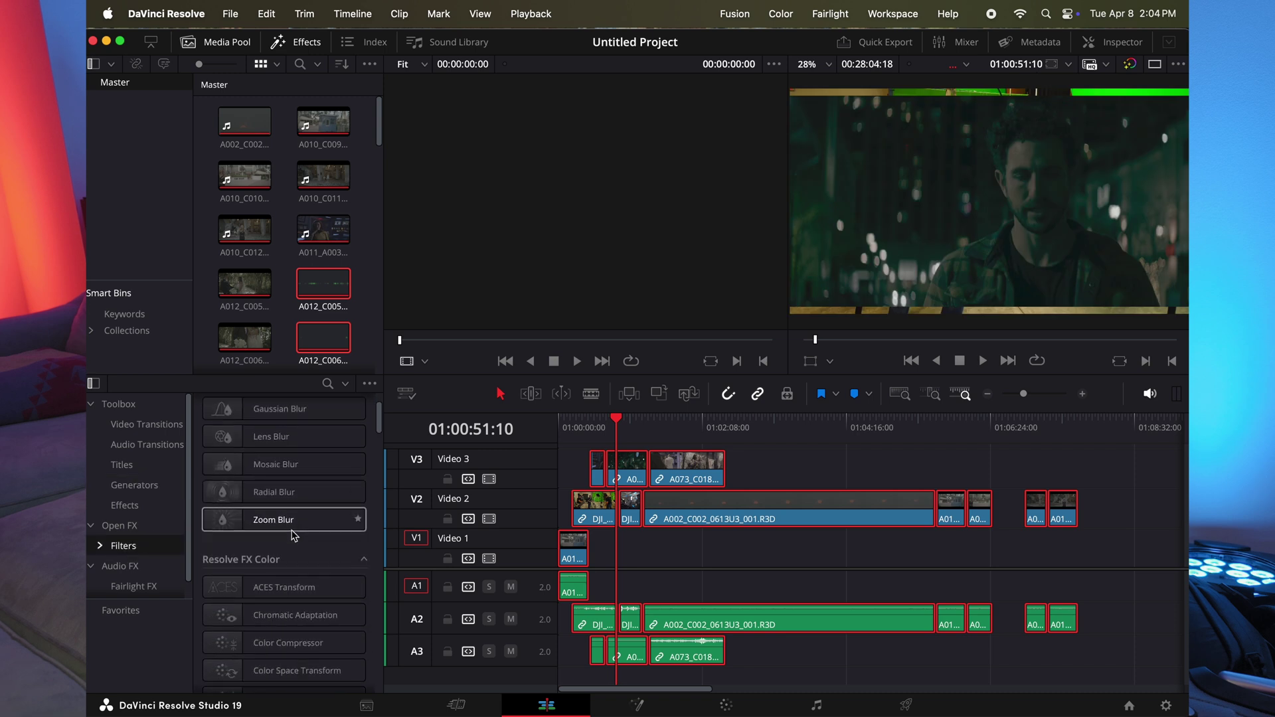
pyautogui.moveTo(306, 527); pyautogui.dragTo(626, 476)
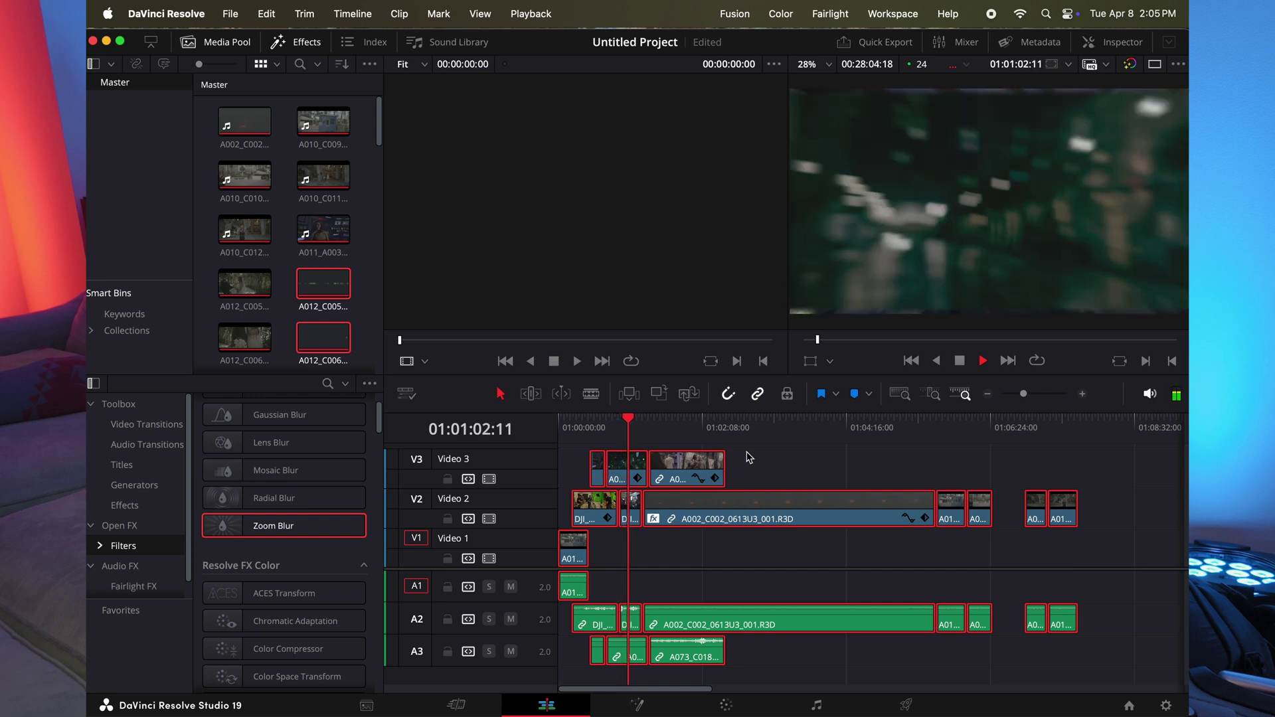
pyautogui.press('space')
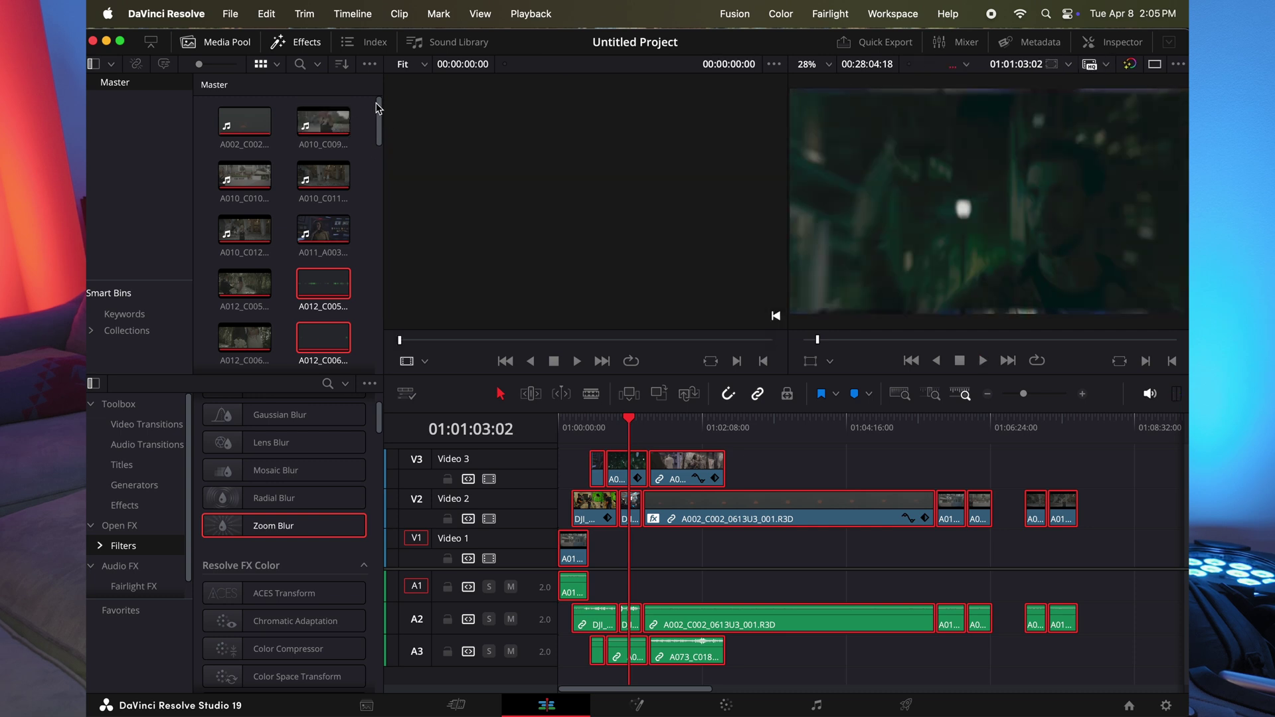
# - Change the timeline resolution to 1920 x 1080 HD in Project Settings
pyautogui.click(232, 13)
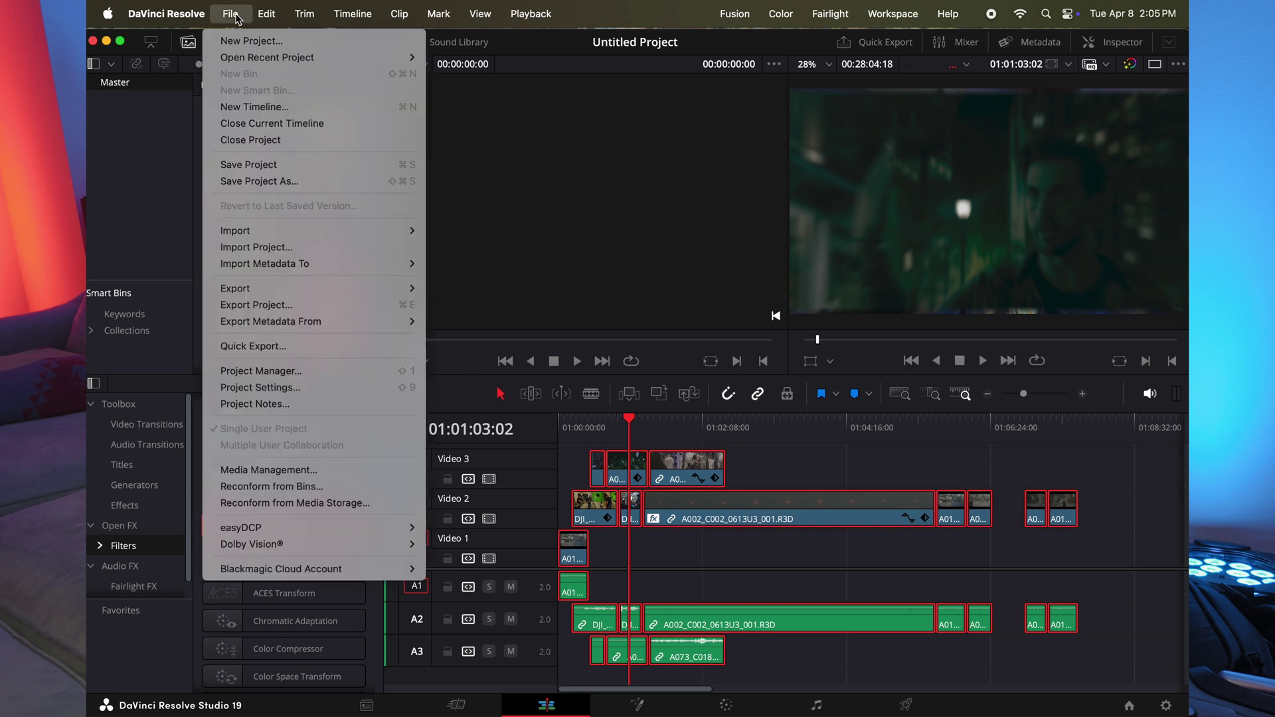
pyautogui.click(268, 387)
pyautogui.click(685, 167)
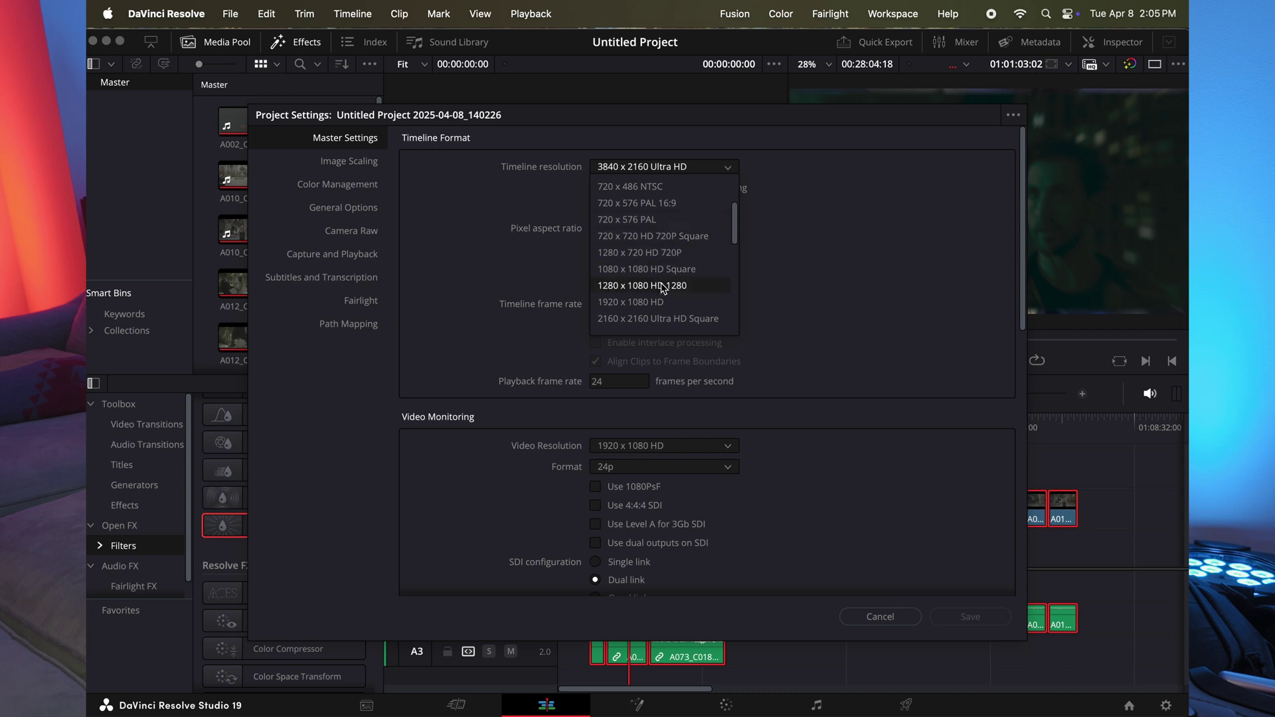
pyautogui.click(660, 303)
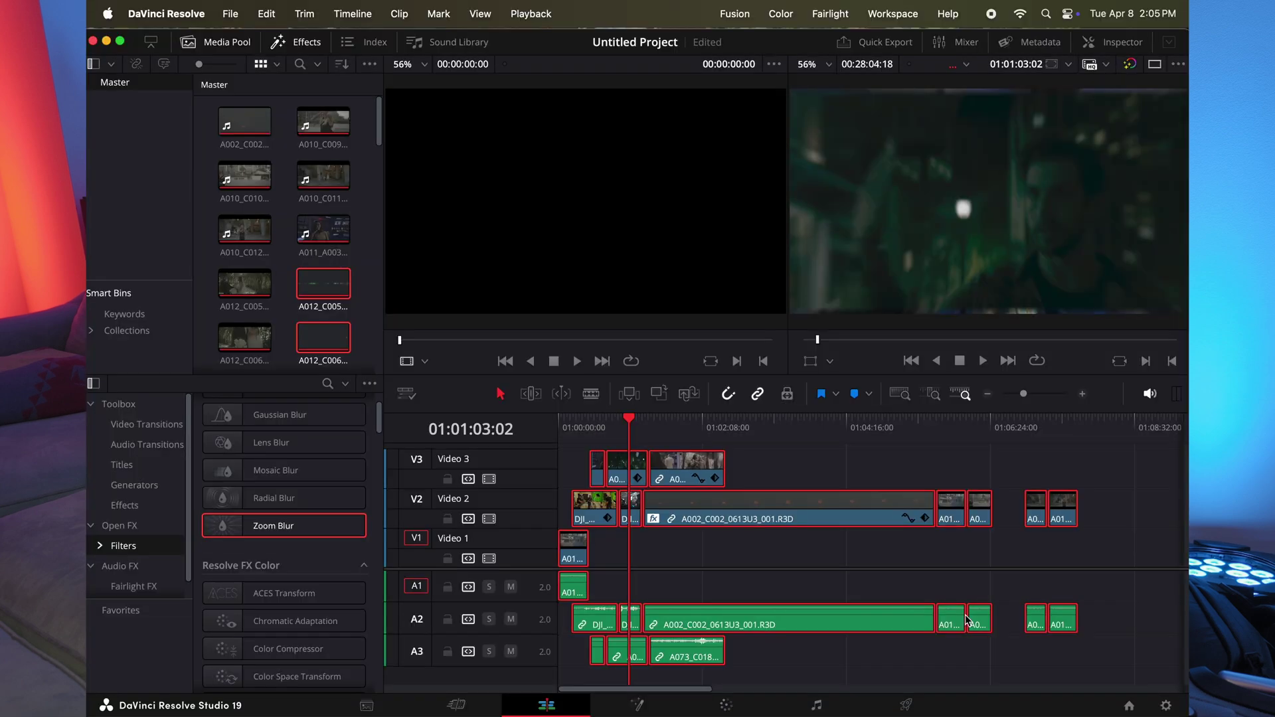
# - Play the blurred footage, then replay it from near the timeline start
pyautogui.press('space')
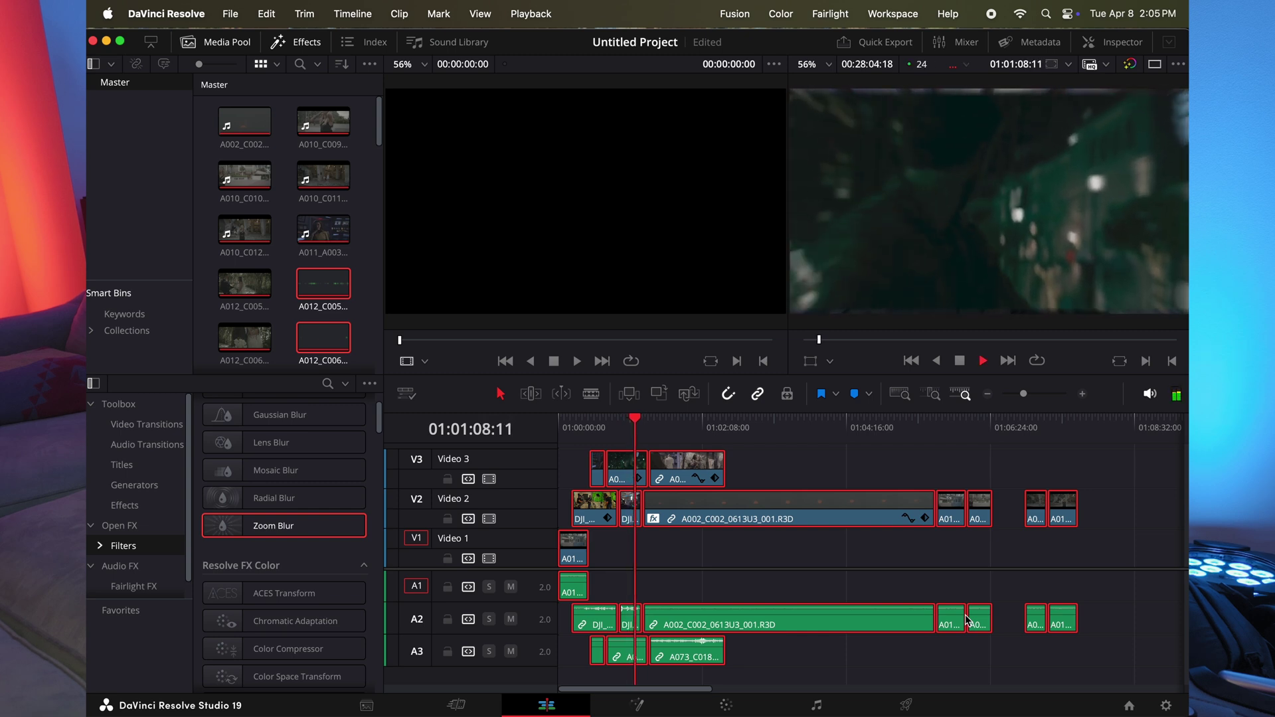
pyautogui.press('space')
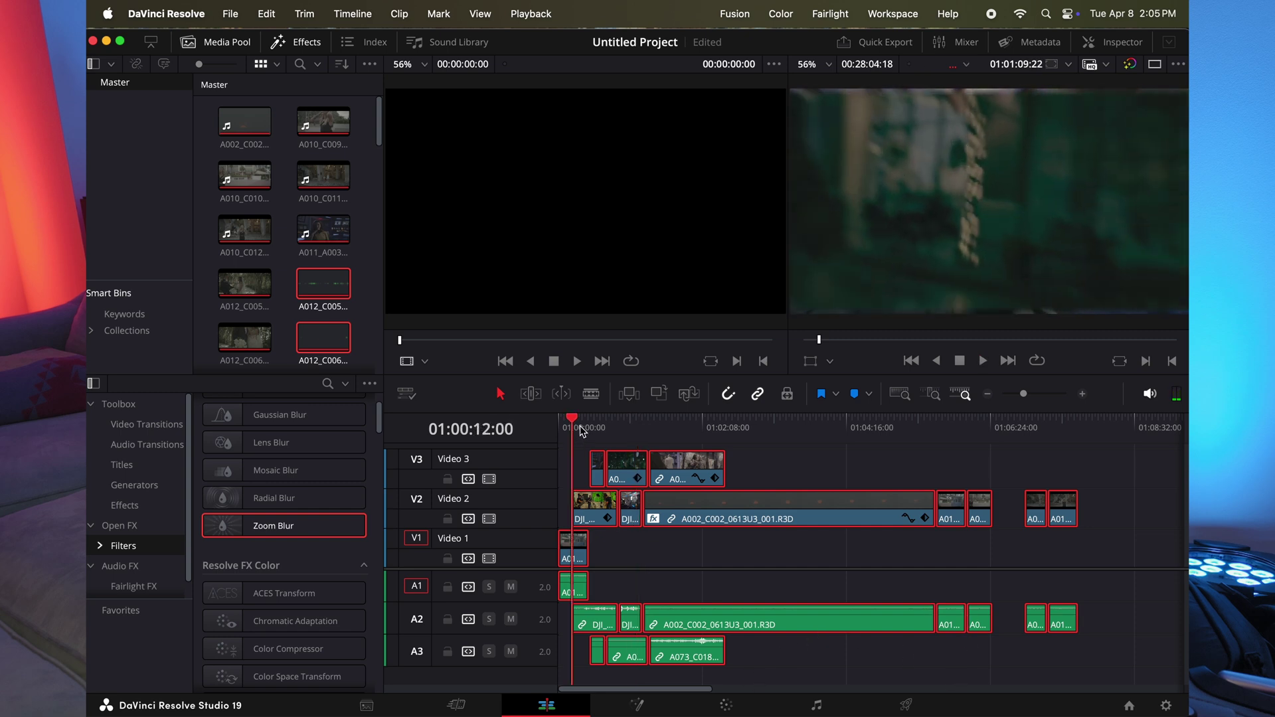
pyautogui.moveTo(570, 426); pyautogui.dragTo(564, 429)
pyautogui.press('space')
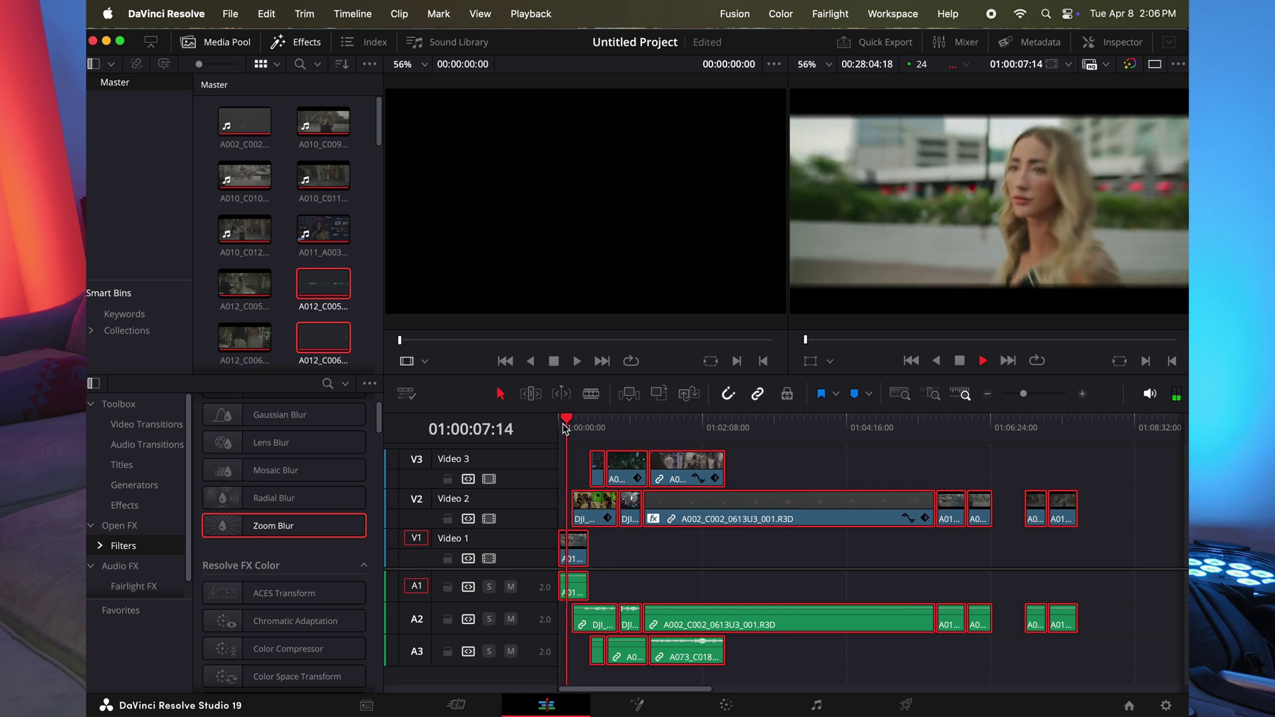
pyautogui.press('space')
# - Switch to the Color page to review clip 01's Camera Raw decode settings
pyautogui.click(729, 705)
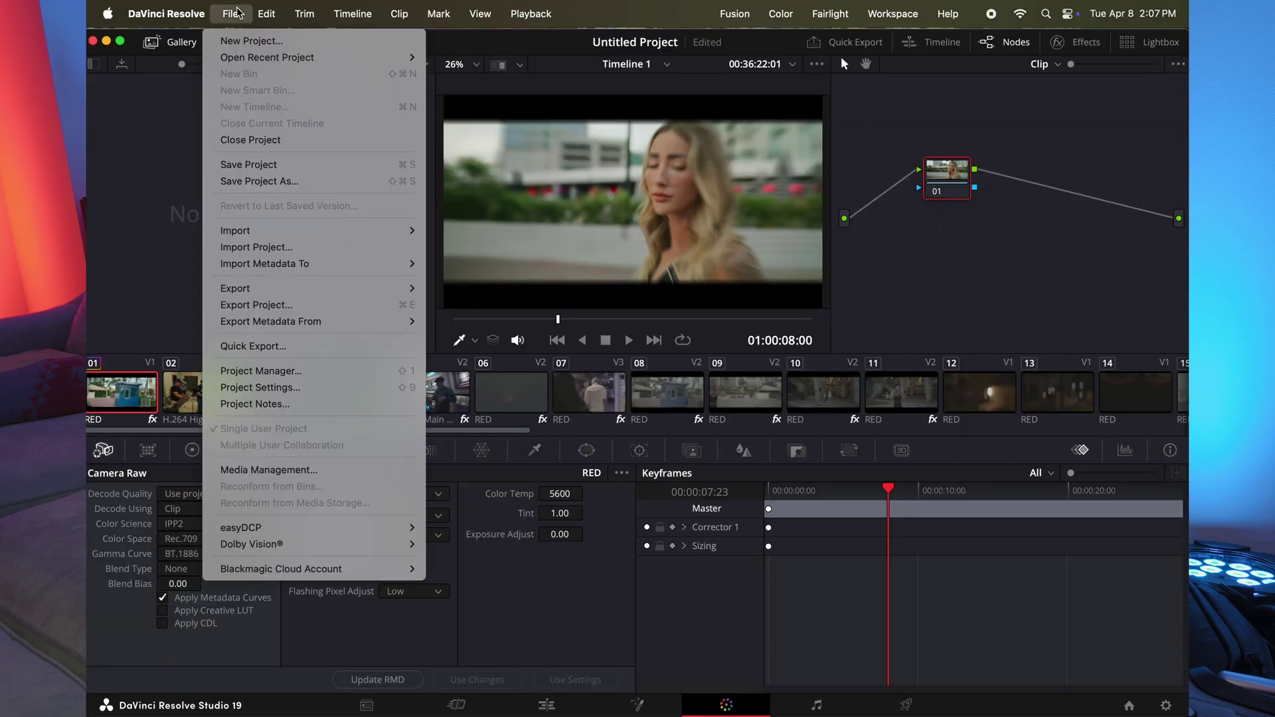
# - Restore the 3840 x 2160 Ultra HD timeline resolution, save, and open the Deliver page
pyautogui.click(303, 388)
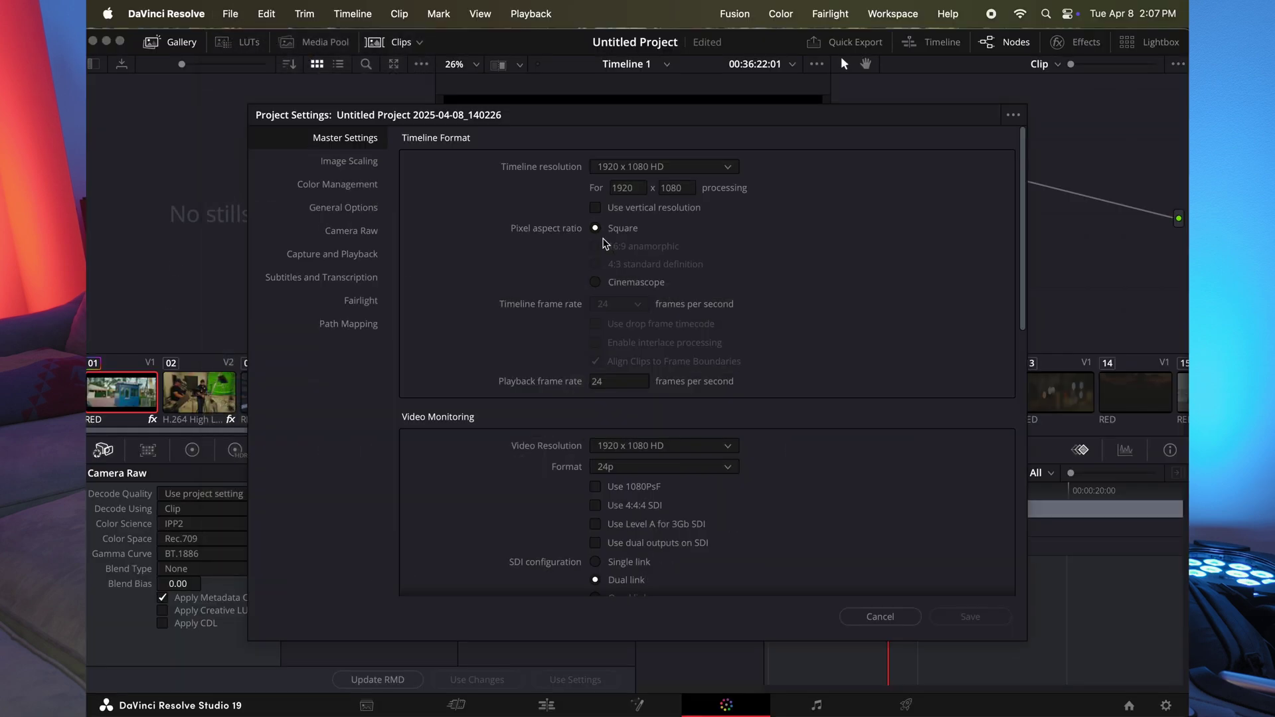
pyautogui.click(643, 168)
pyautogui.scroll(3, 654, 261)
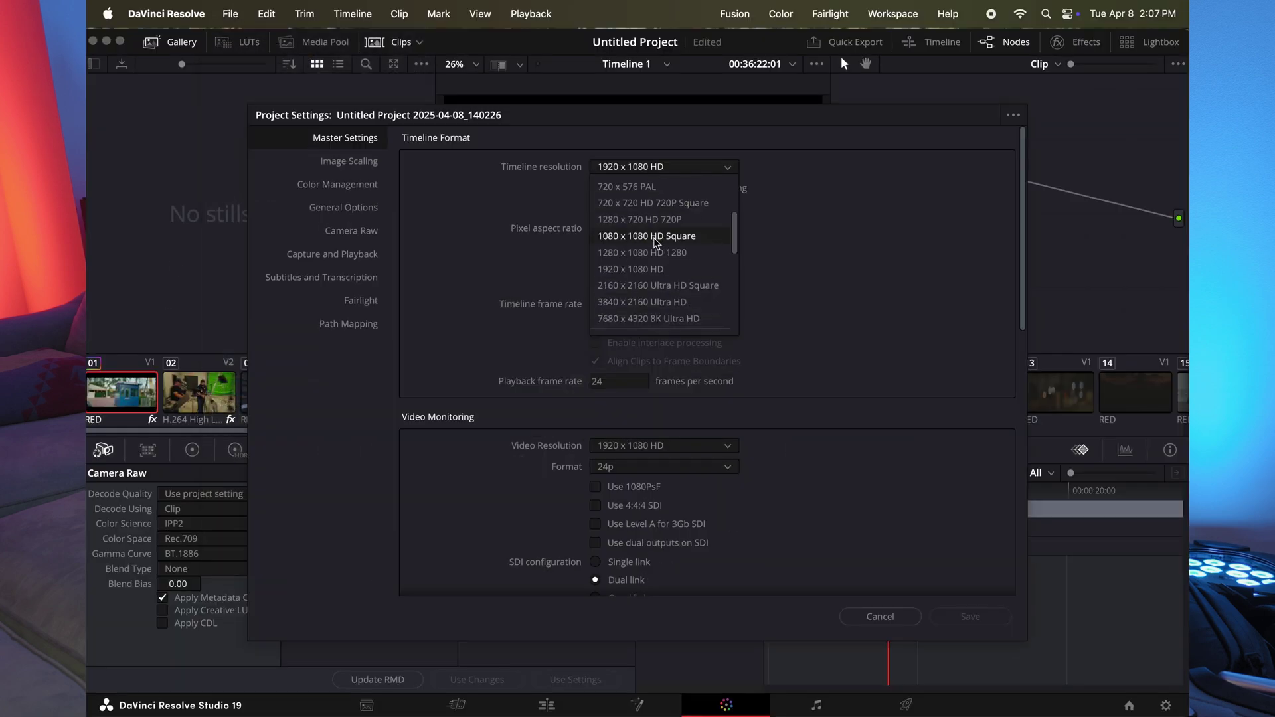
pyautogui.click(666, 304)
pyautogui.click(940, 616)
pyautogui.click(908, 705)
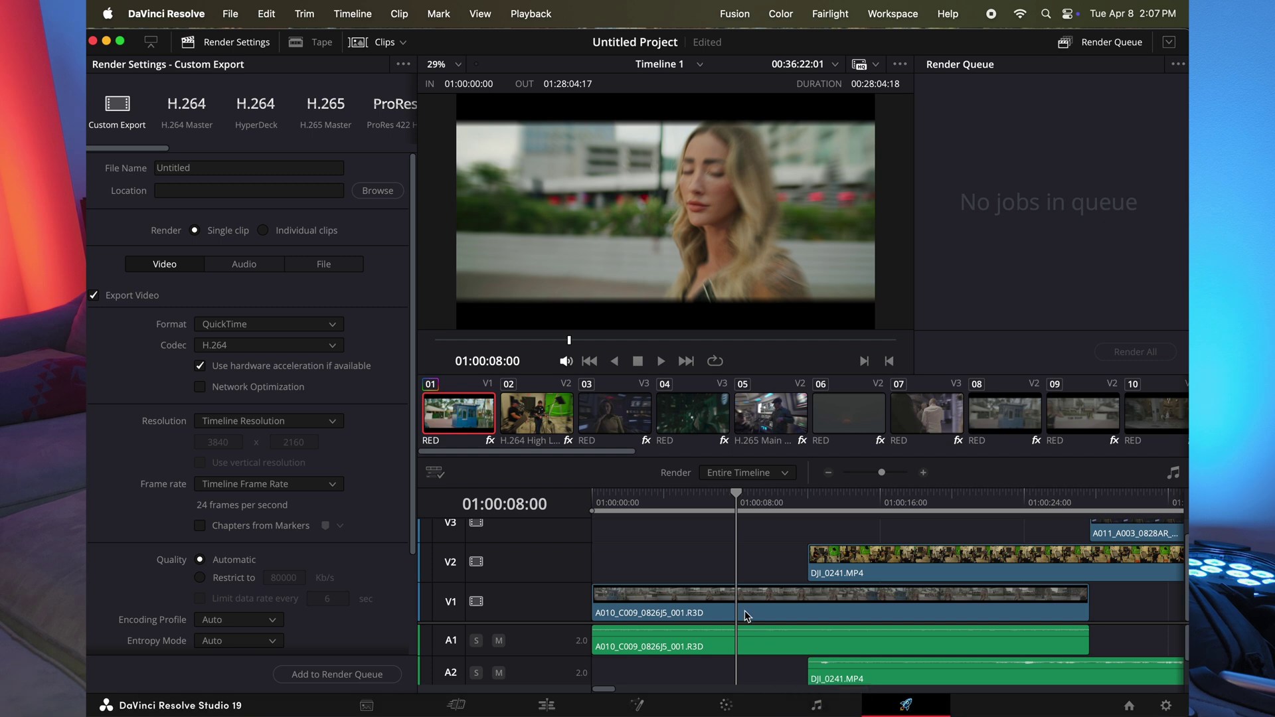
# - Return to the Edit page, with the multitrack timeline parked at 01:00:08:00
pyautogui.click(545, 707)
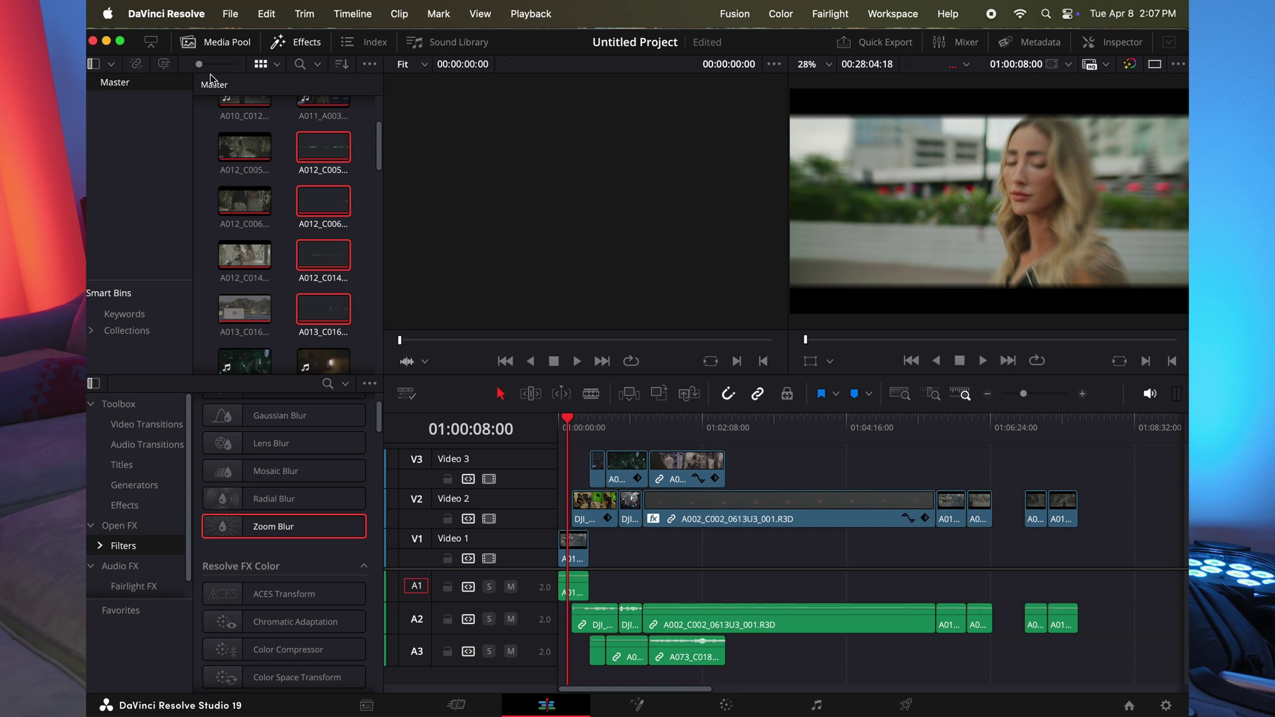
# - Switch the project's timeline resolution to 1280 x 720 HD 720P and save it
pyautogui.click(230, 14)
pyautogui.click(253, 387)
pyautogui.click(655, 170)
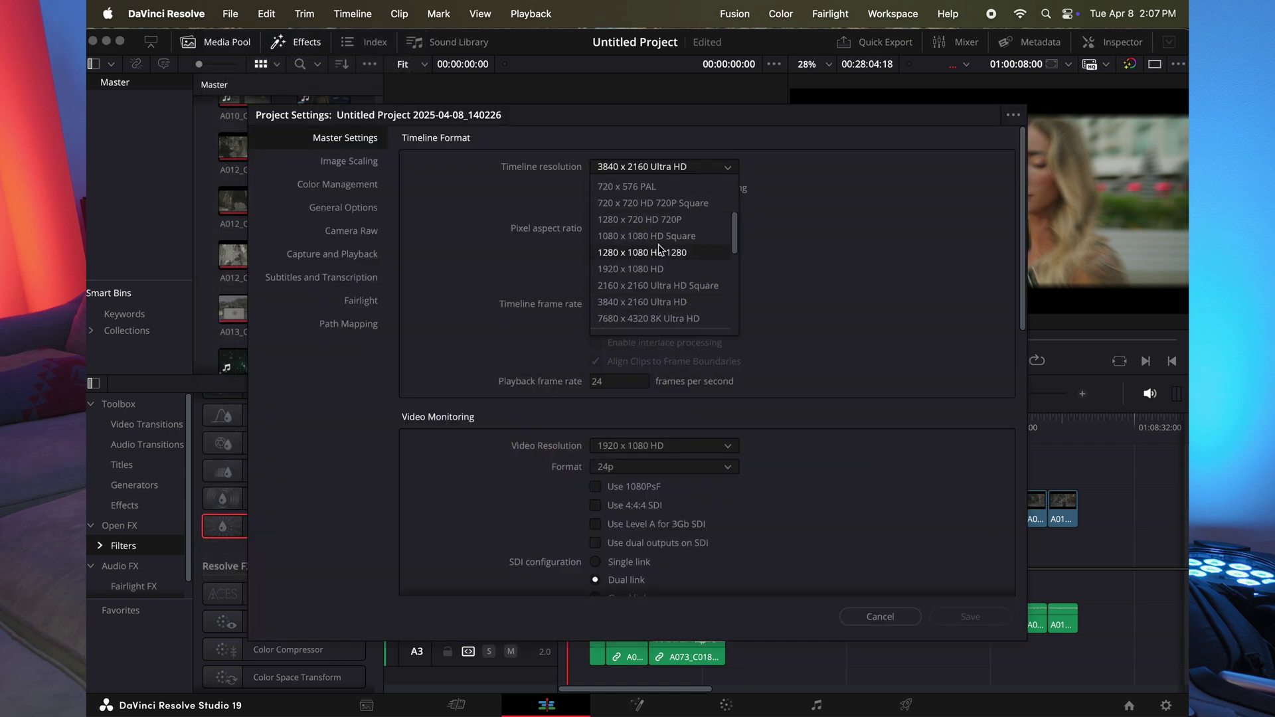
pyautogui.scroll(-3, 657, 246)
pyautogui.scroll(3, 660, 250)
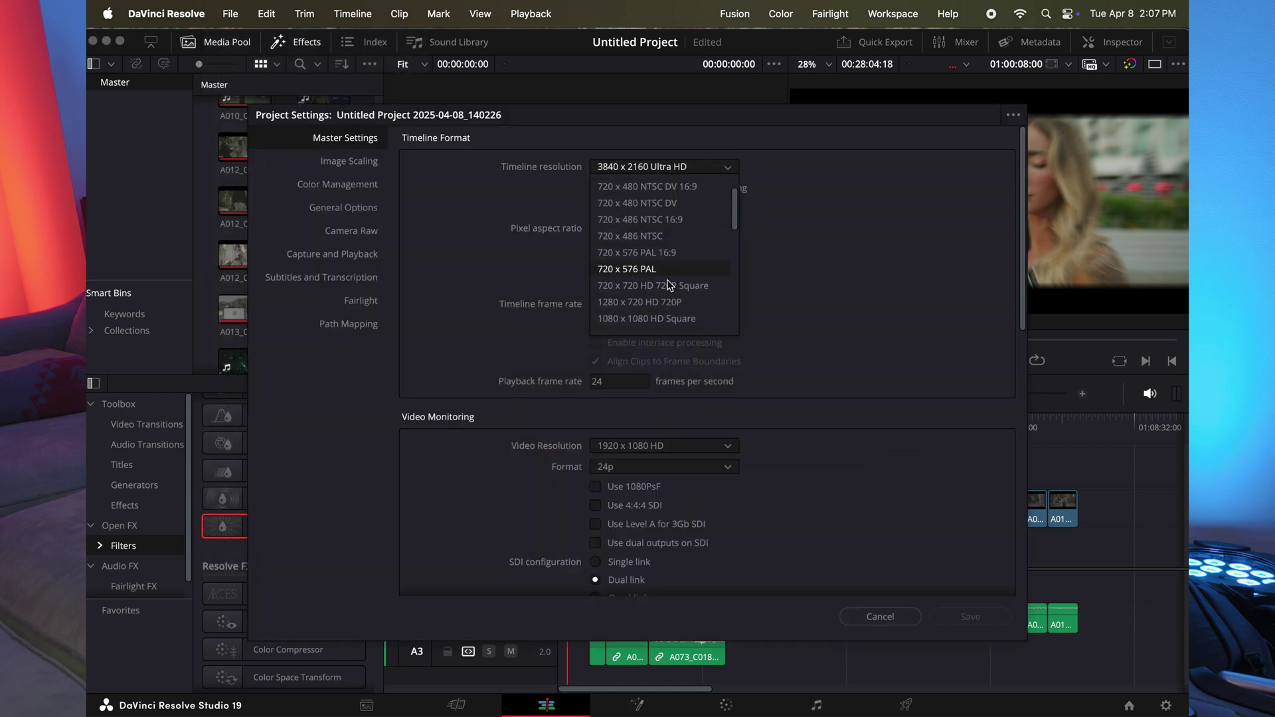
pyautogui.click(668, 302)
pyautogui.click(968, 617)
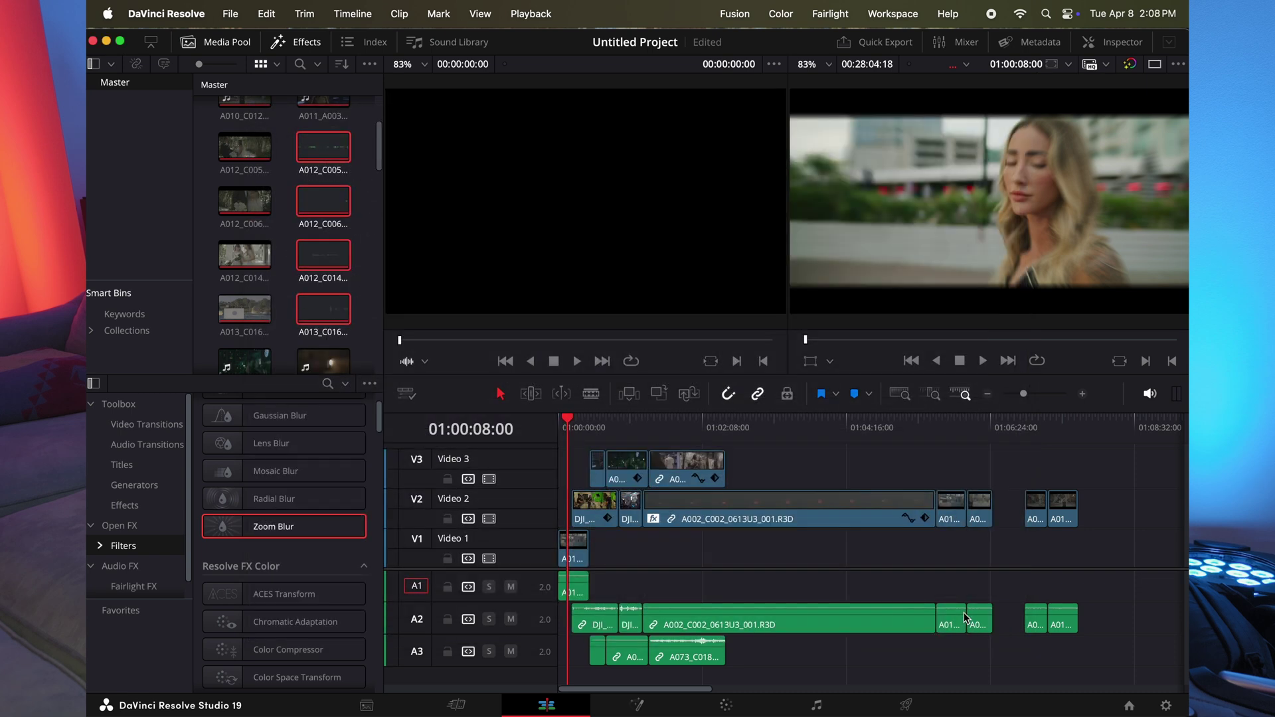
# - Play the zoom-blurred timeline at the new 1280 x 720 resolution
pyautogui.press('space')
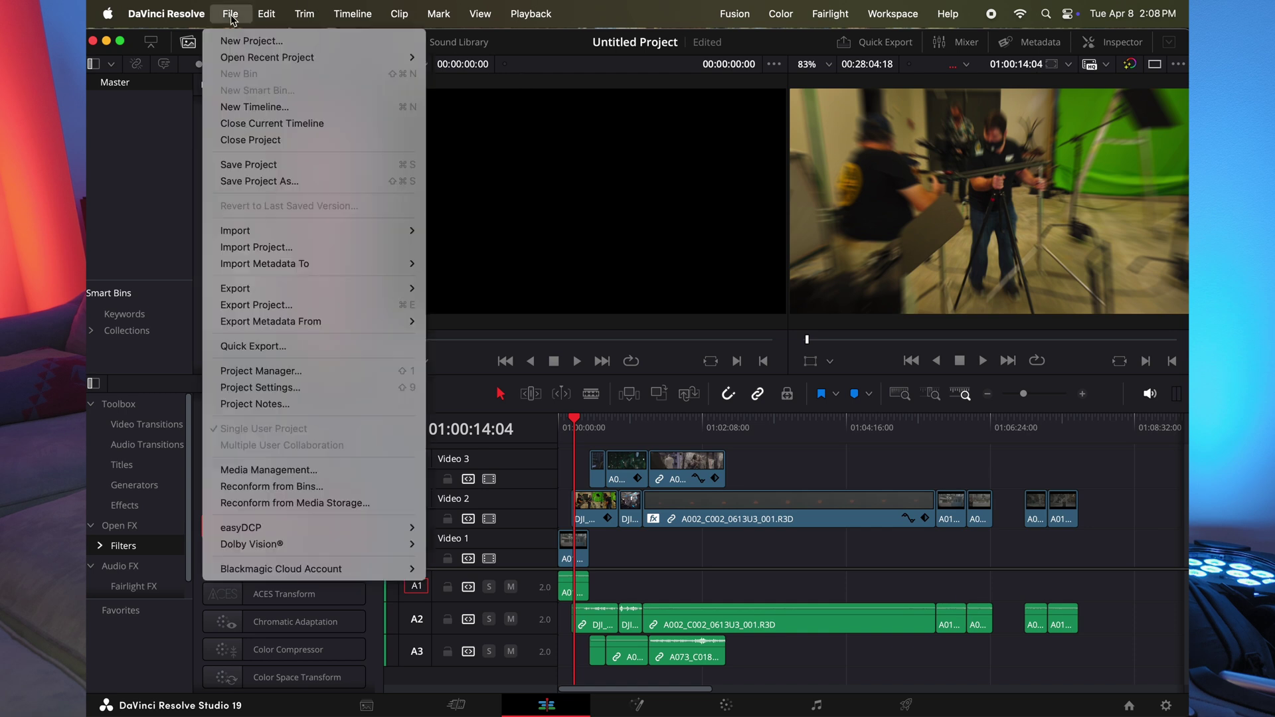
# - Open and cancel Project Settings, then reopen it and pick the Sony RAW profile under Camera Raw
pyautogui.click(298, 385)
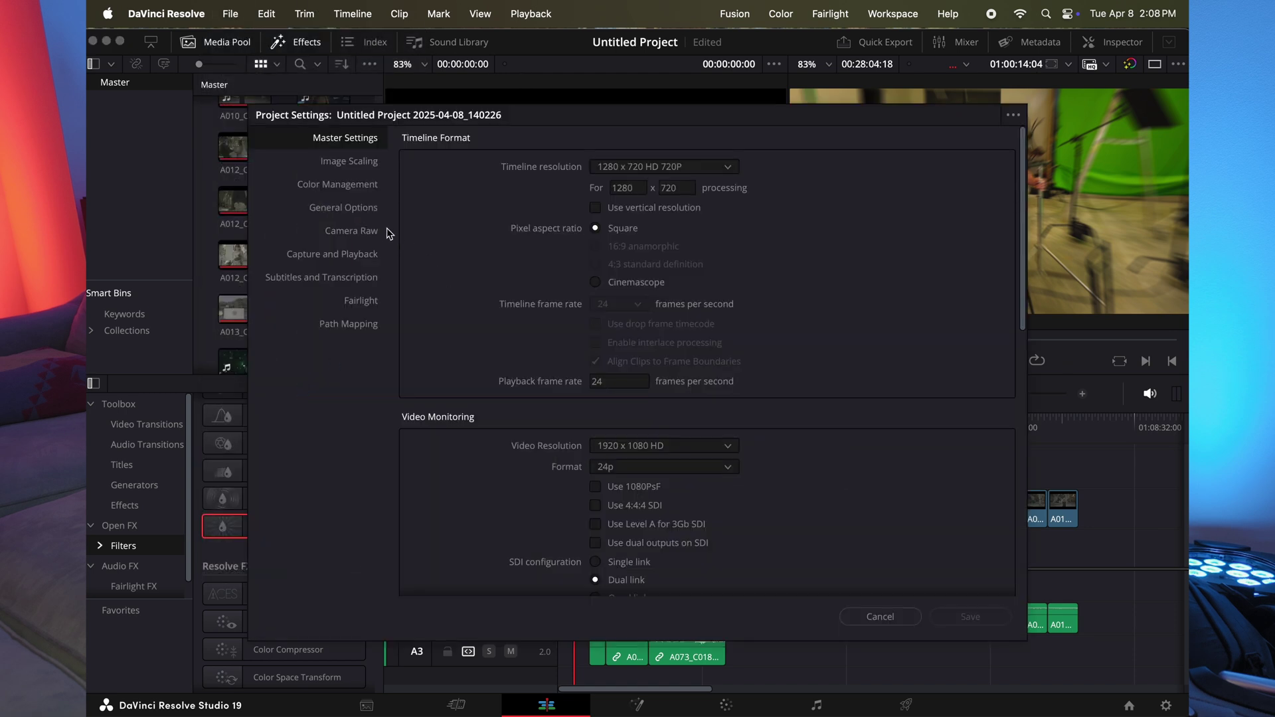
pyautogui.click(862, 615)
pyautogui.click(190, 16)
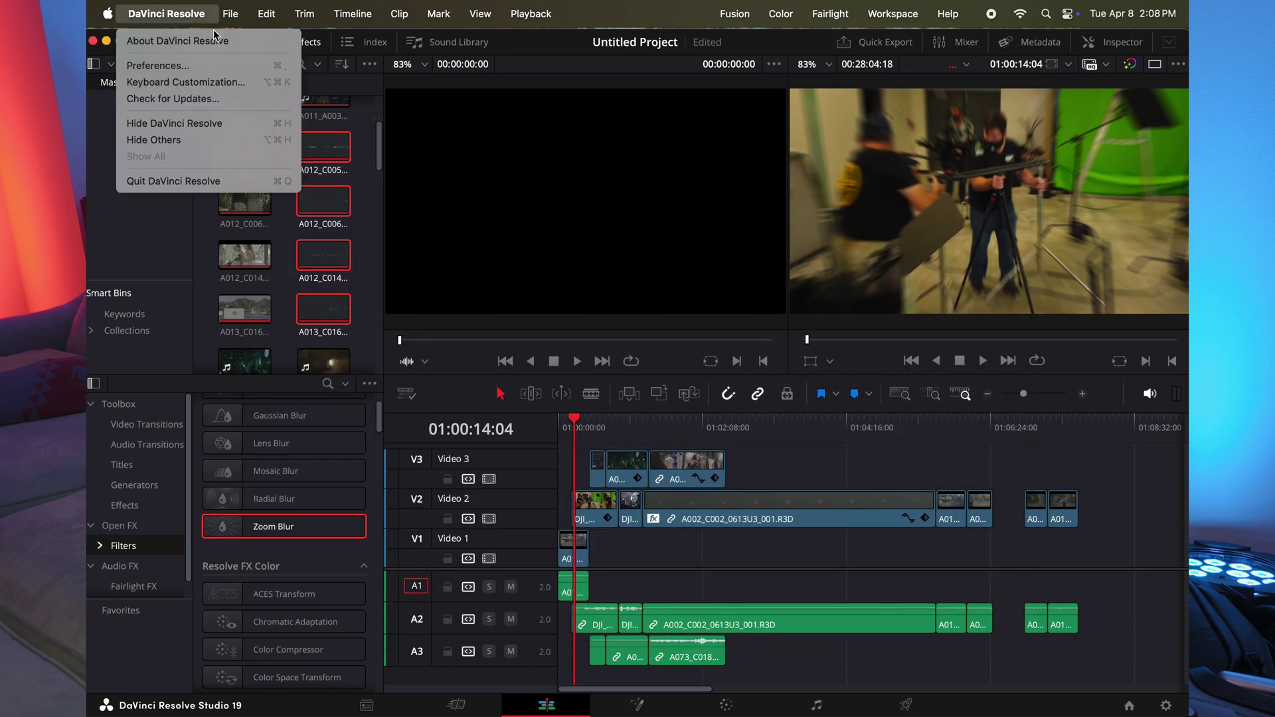
pyautogui.moveTo(231, 13)
pyautogui.click(249, 388)
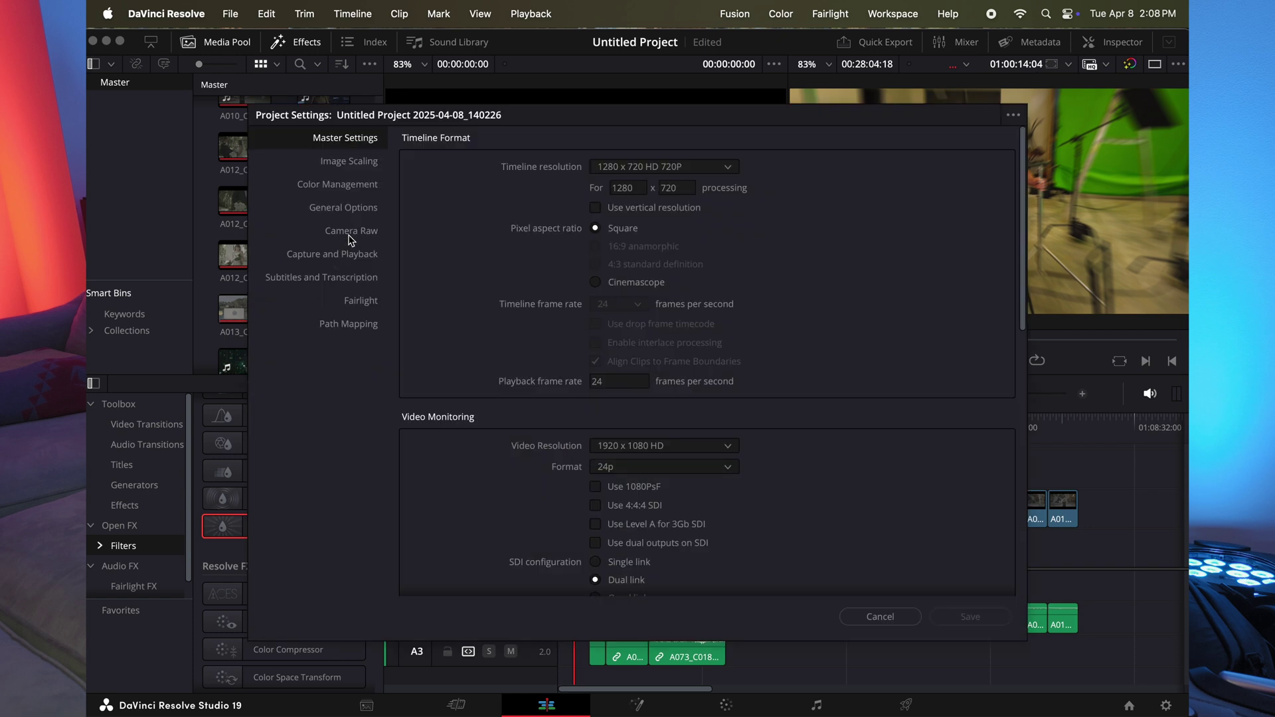
pyautogui.click(351, 239)
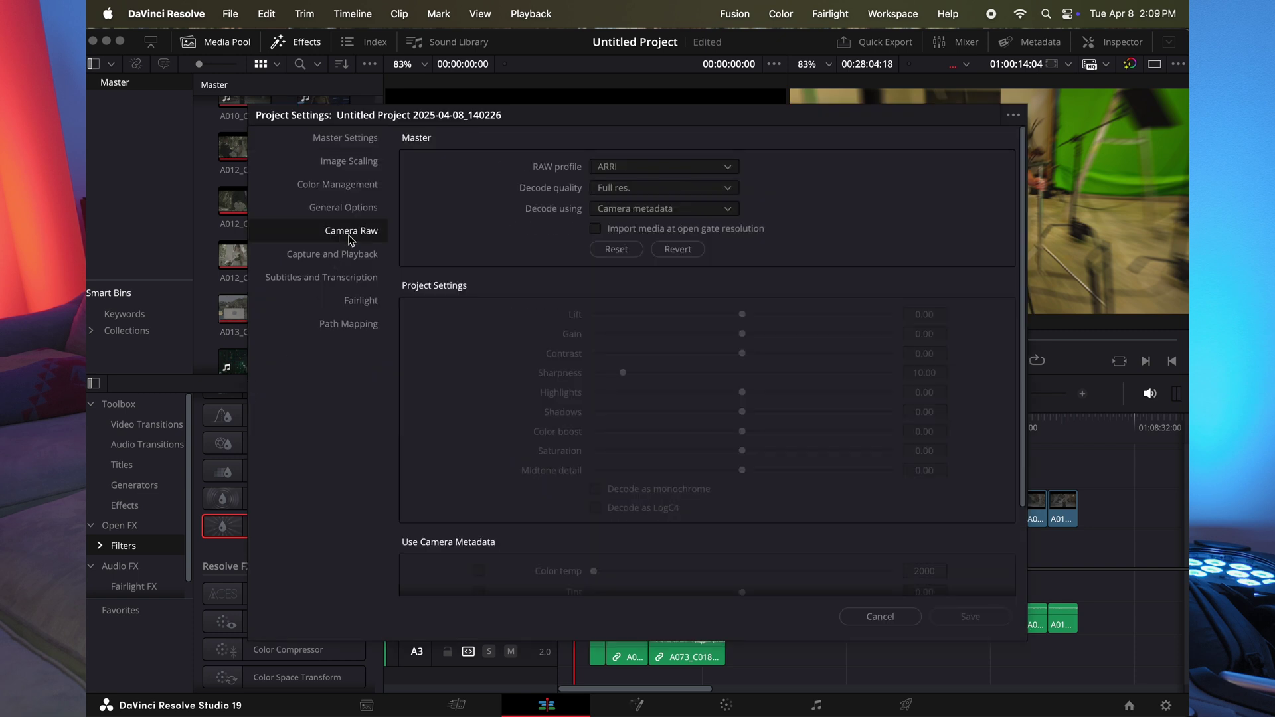
pyautogui.click(628, 165)
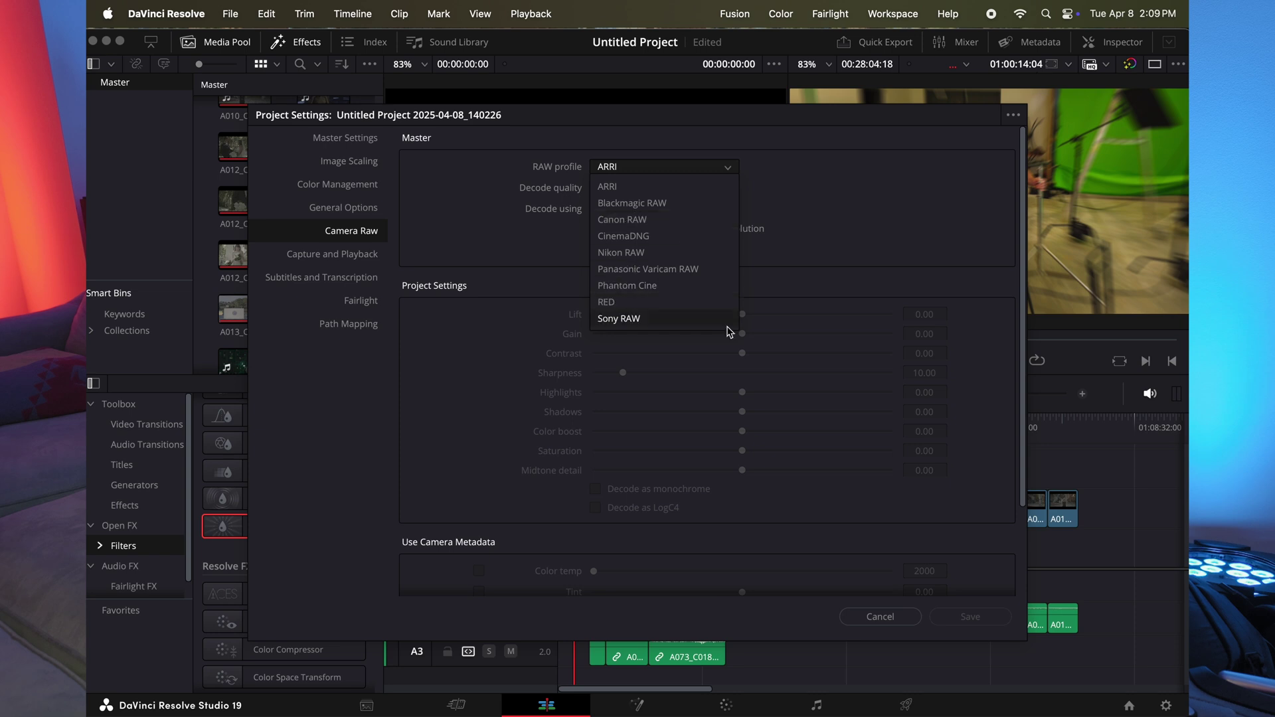
pyautogui.click(664, 319)
pyautogui.click(880, 616)
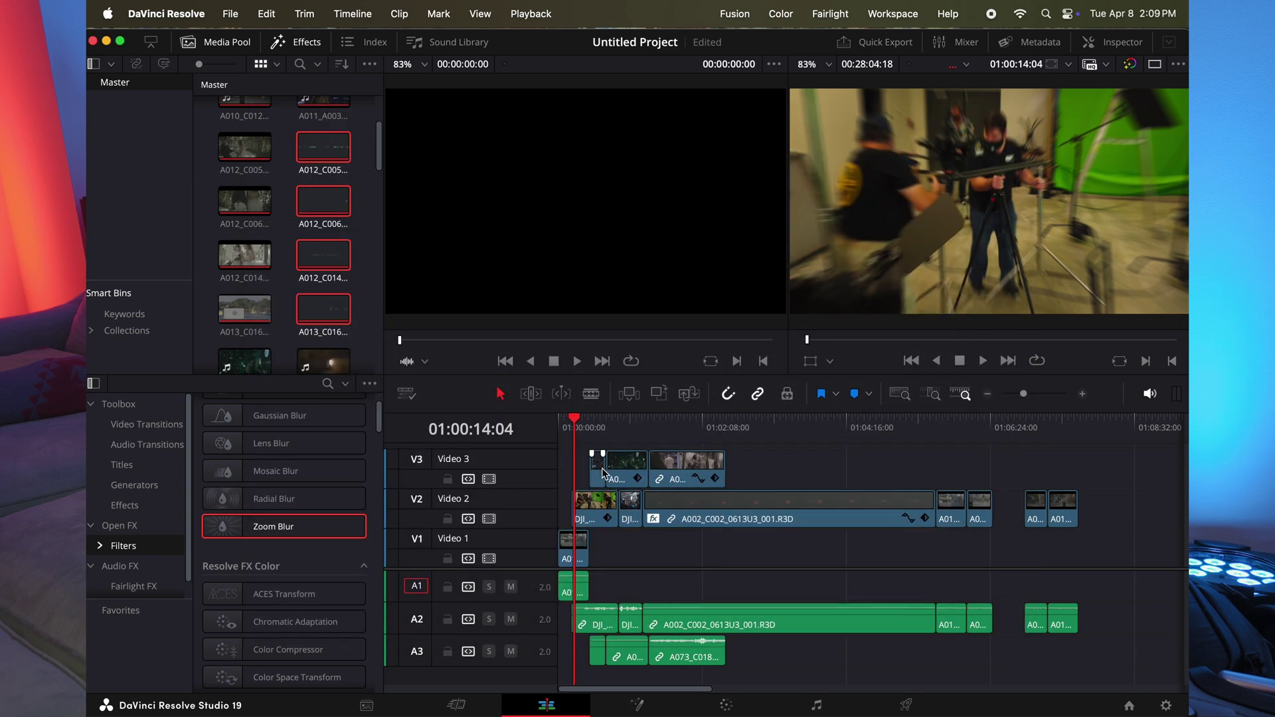
pyautogui.moveTo(573, 435); pyautogui.dragTo(564, 496)
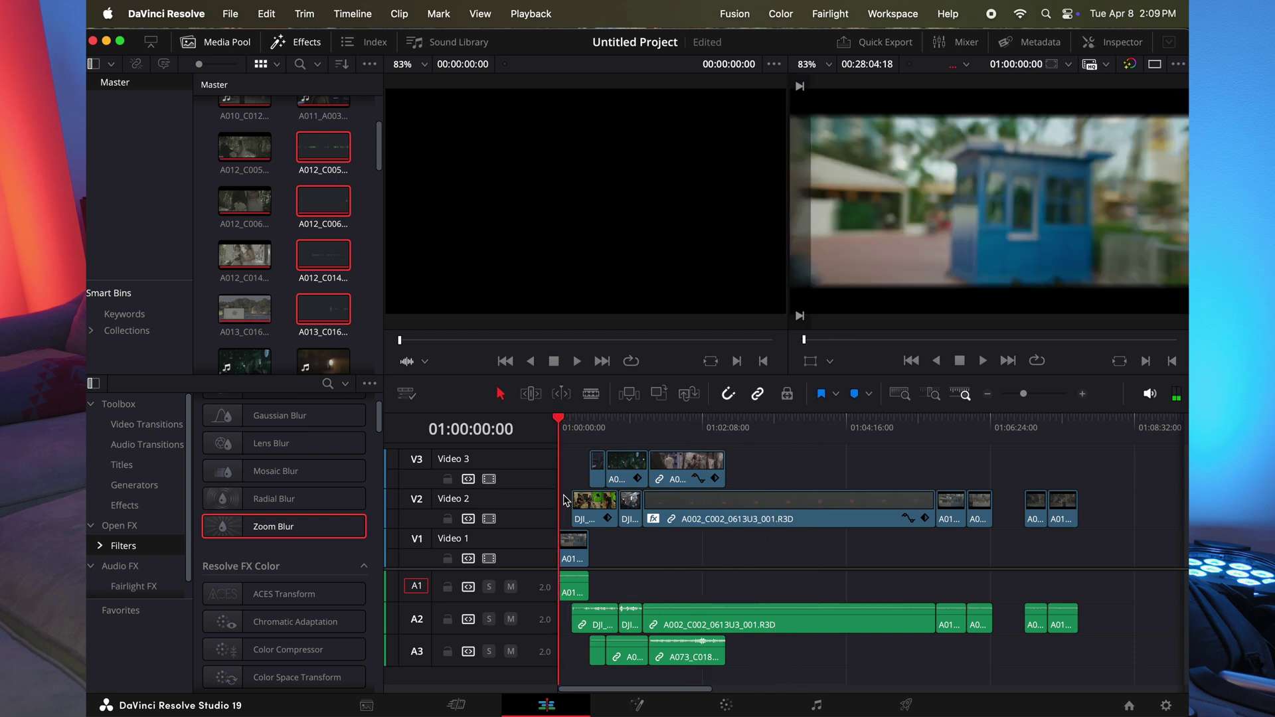
pyautogui.press('space')
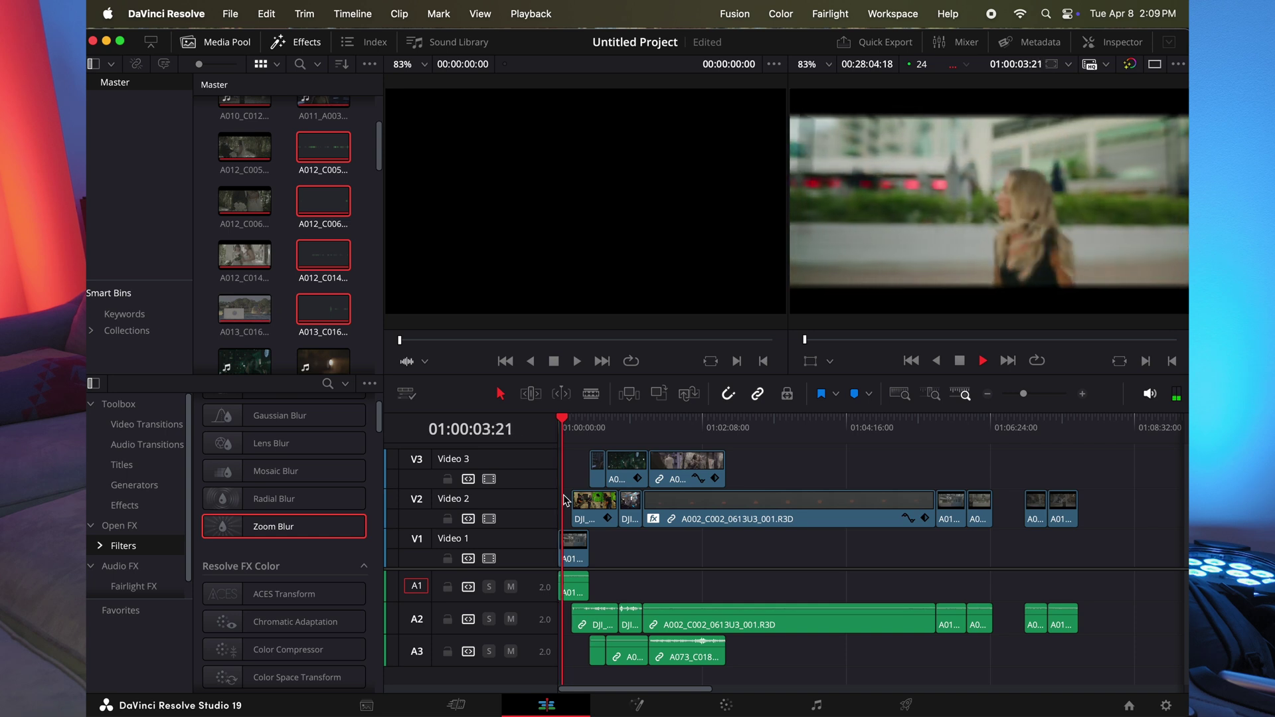
pyautogui.press('space')
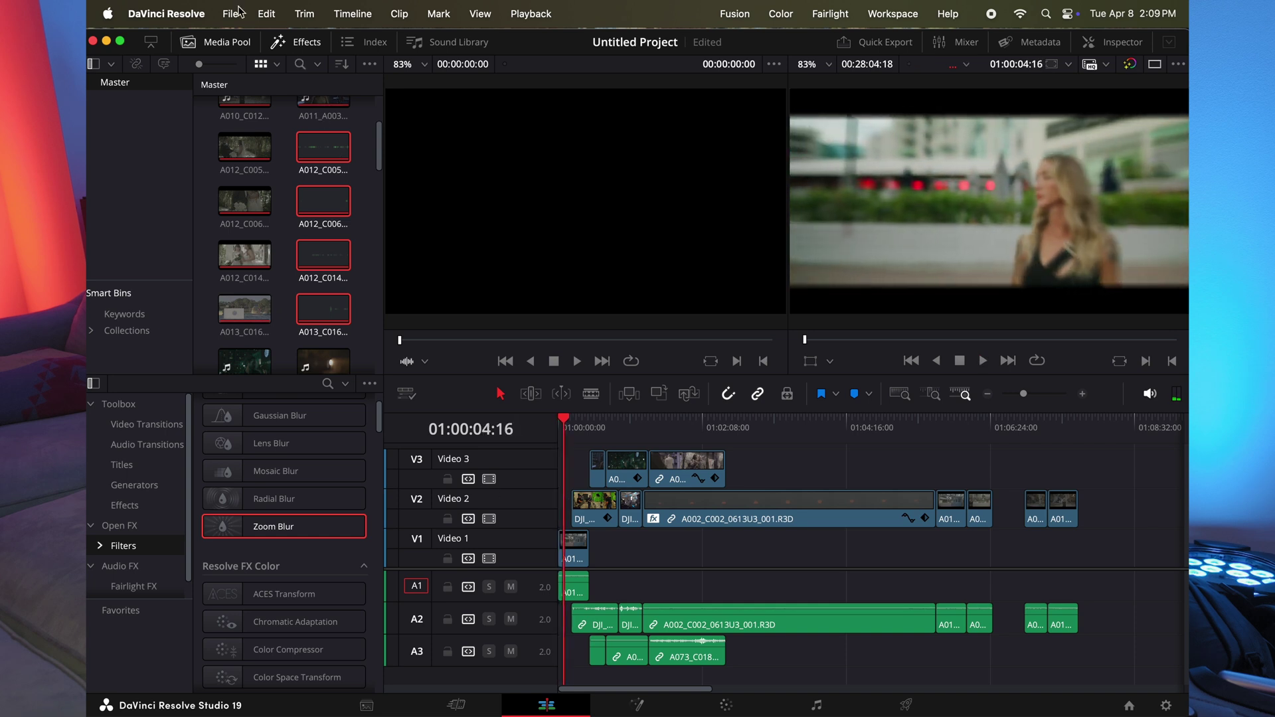
# - Set the RED RAW profile with One-Eighth res. good decode quality, save, and play back
pyautogui.click(233, 13)
pyautogui.click(284, 391)
pyautogui.click(633, 167)
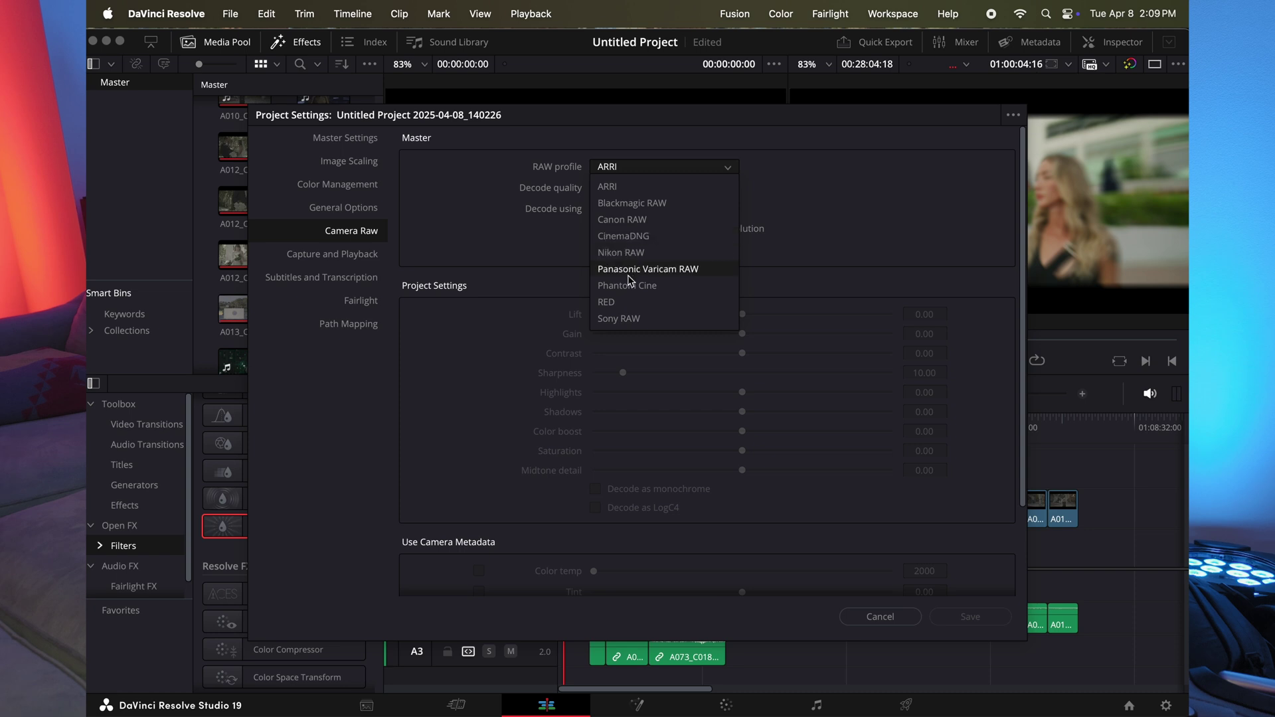
pyautogui.click(606, 302)
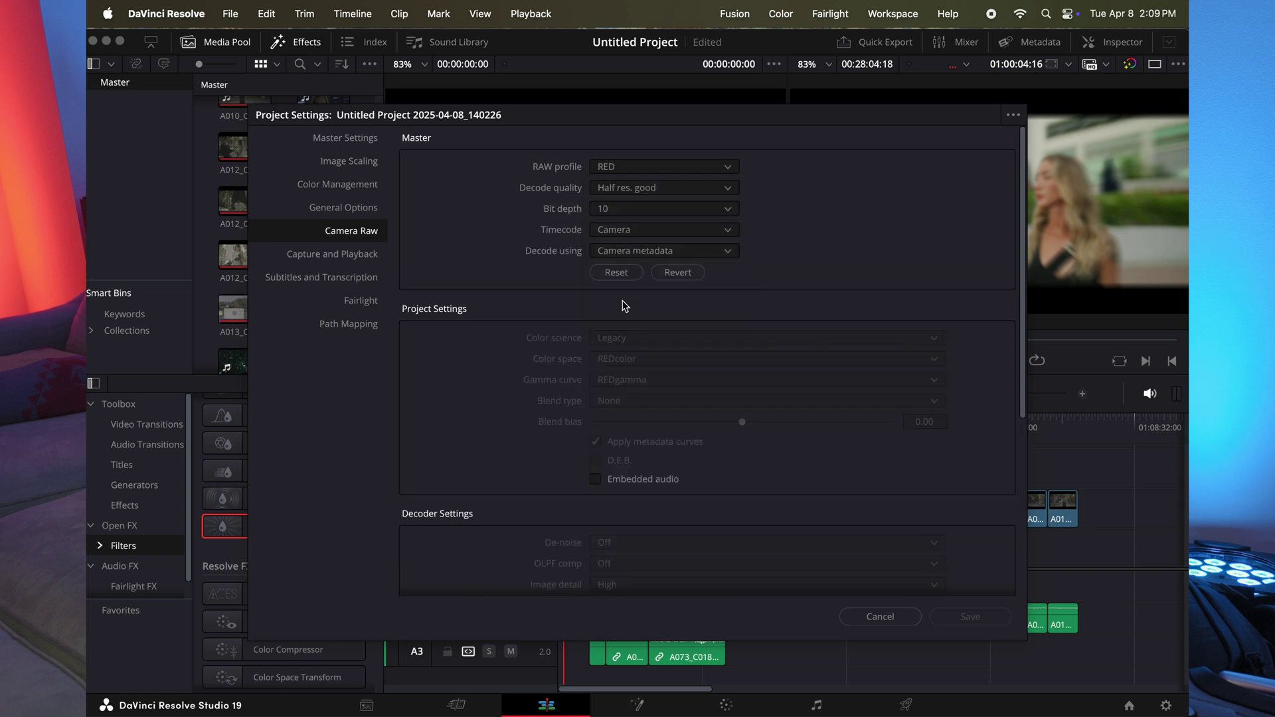
pyautogui.click(643, 191)
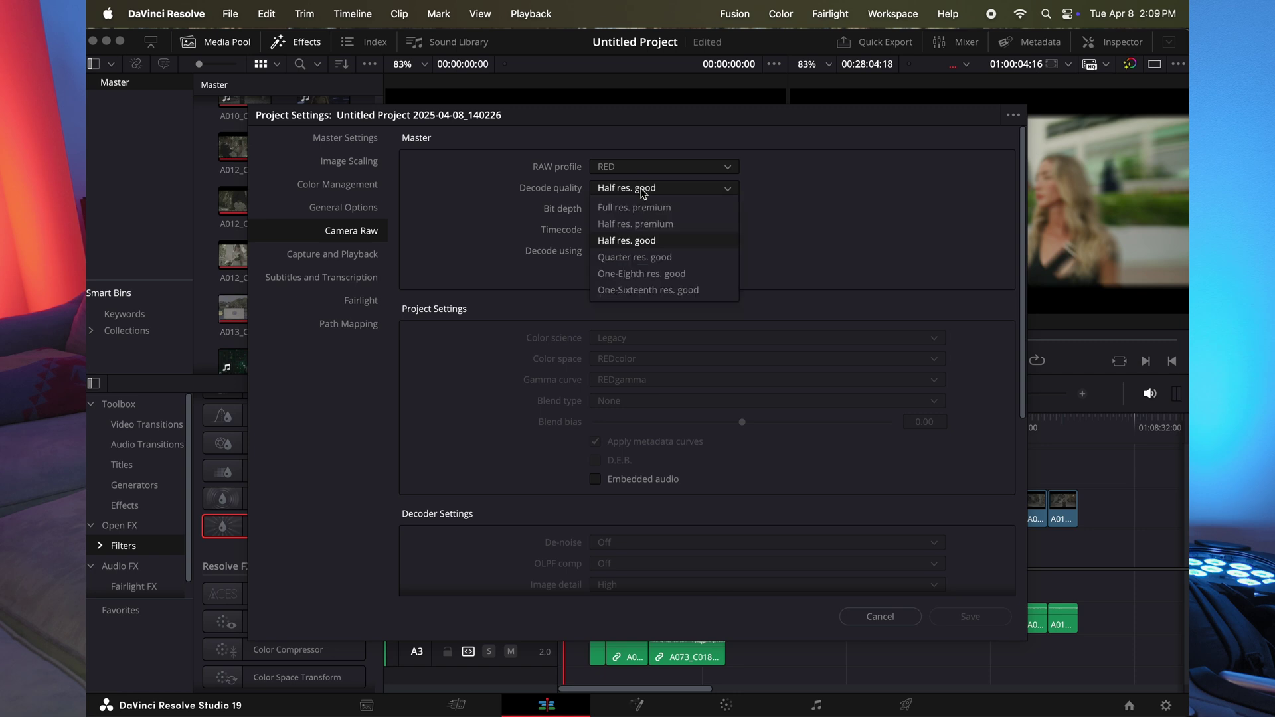
pyautogui.click(656, 274)
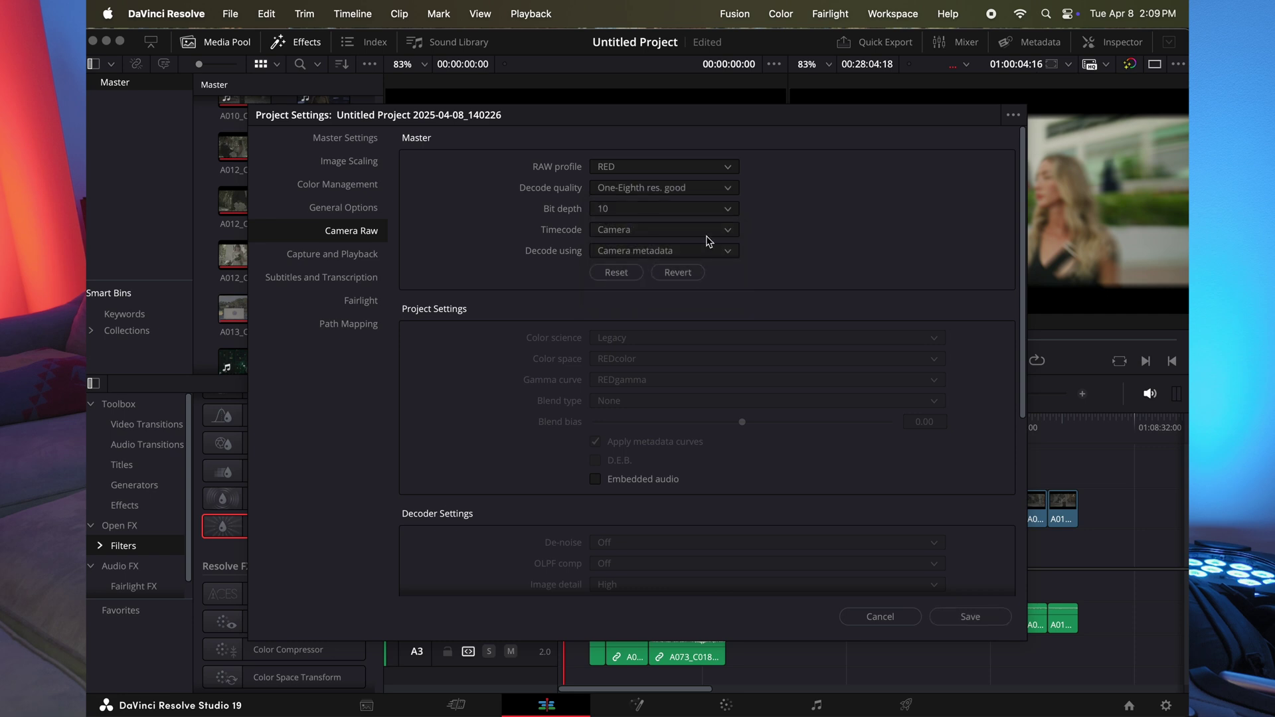
pyautogui.click(967, 615)
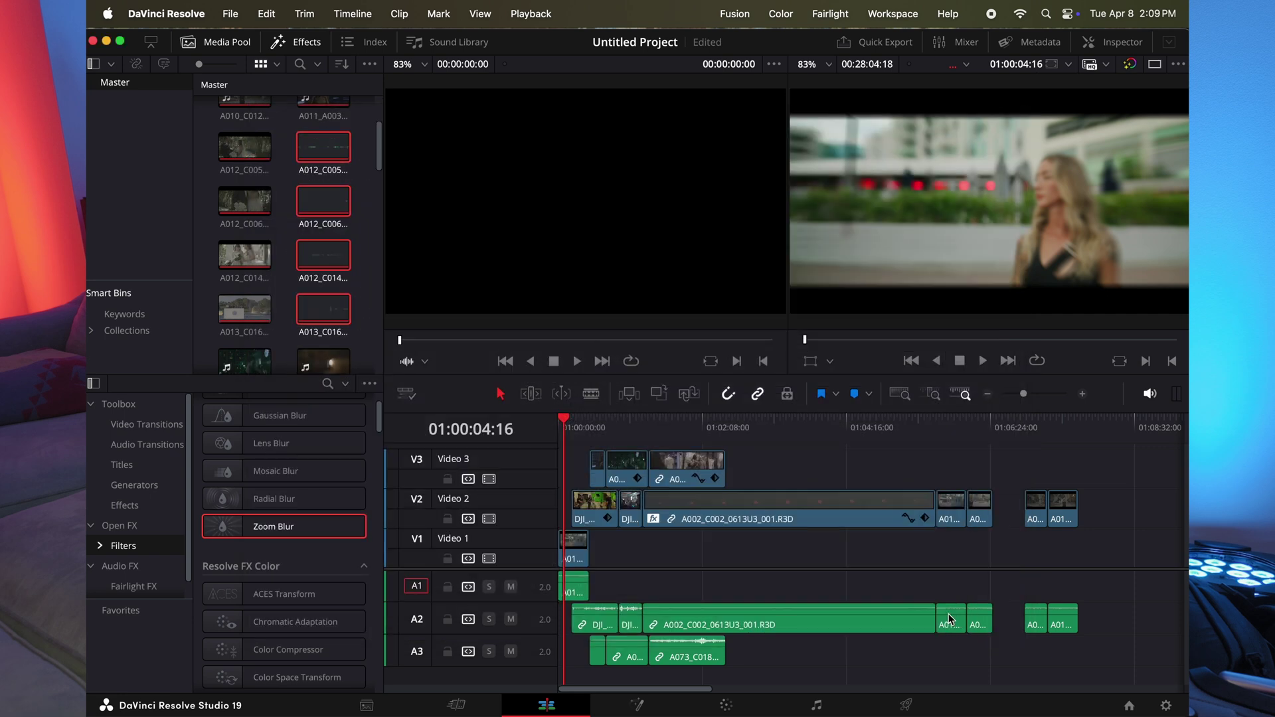
pyautogui.press('space')
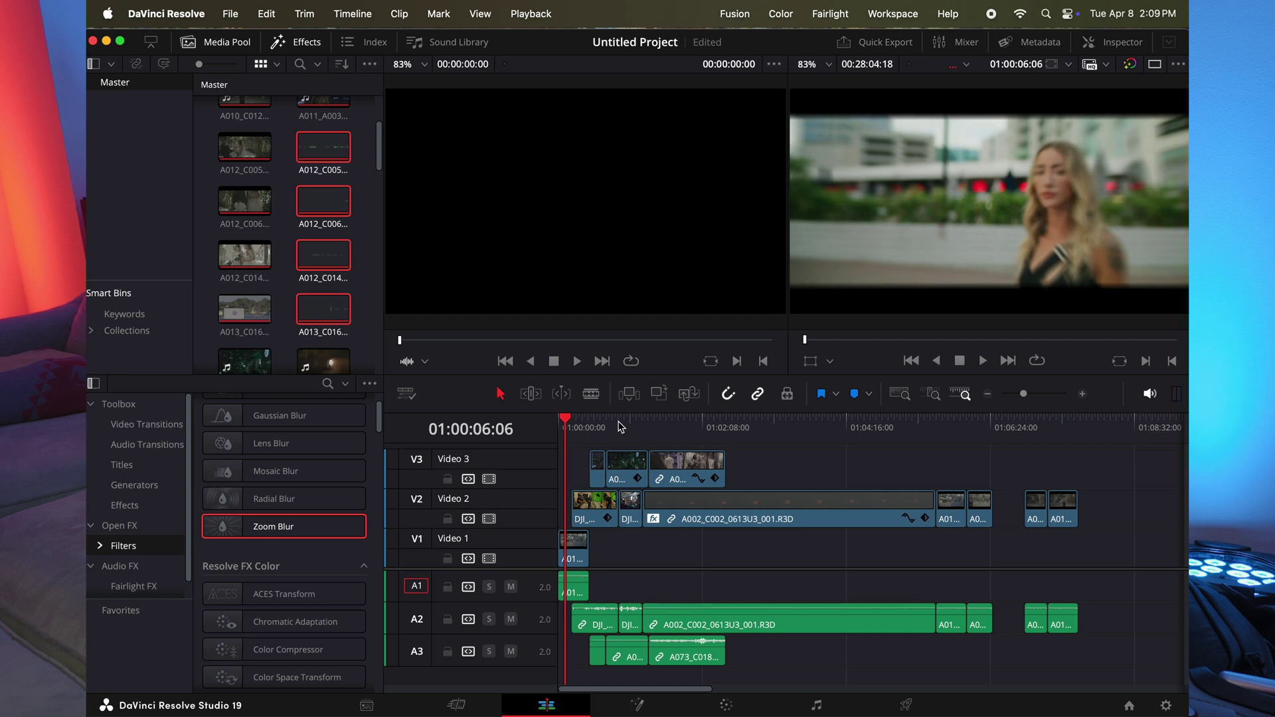
# - Set RED decode quality to Full res. premium with 16-bit depth and save
pyautogui.click(233, 17)
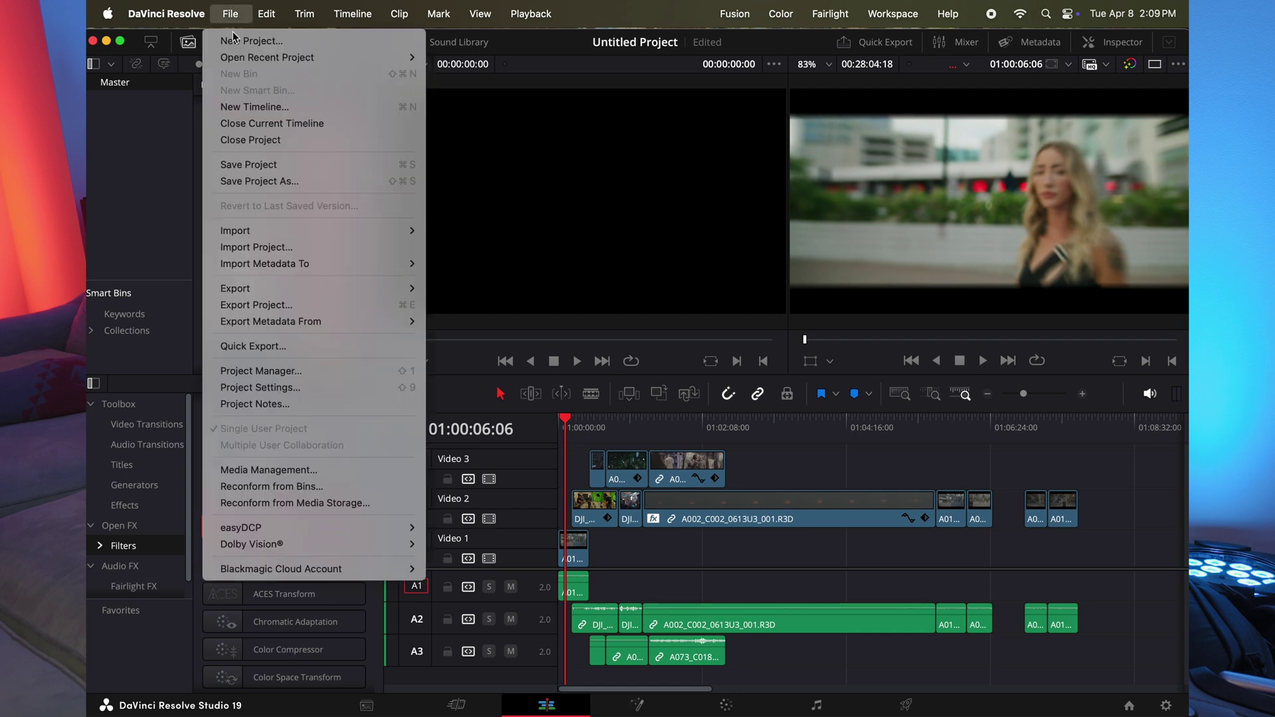
pyautogui.click(289, 388)
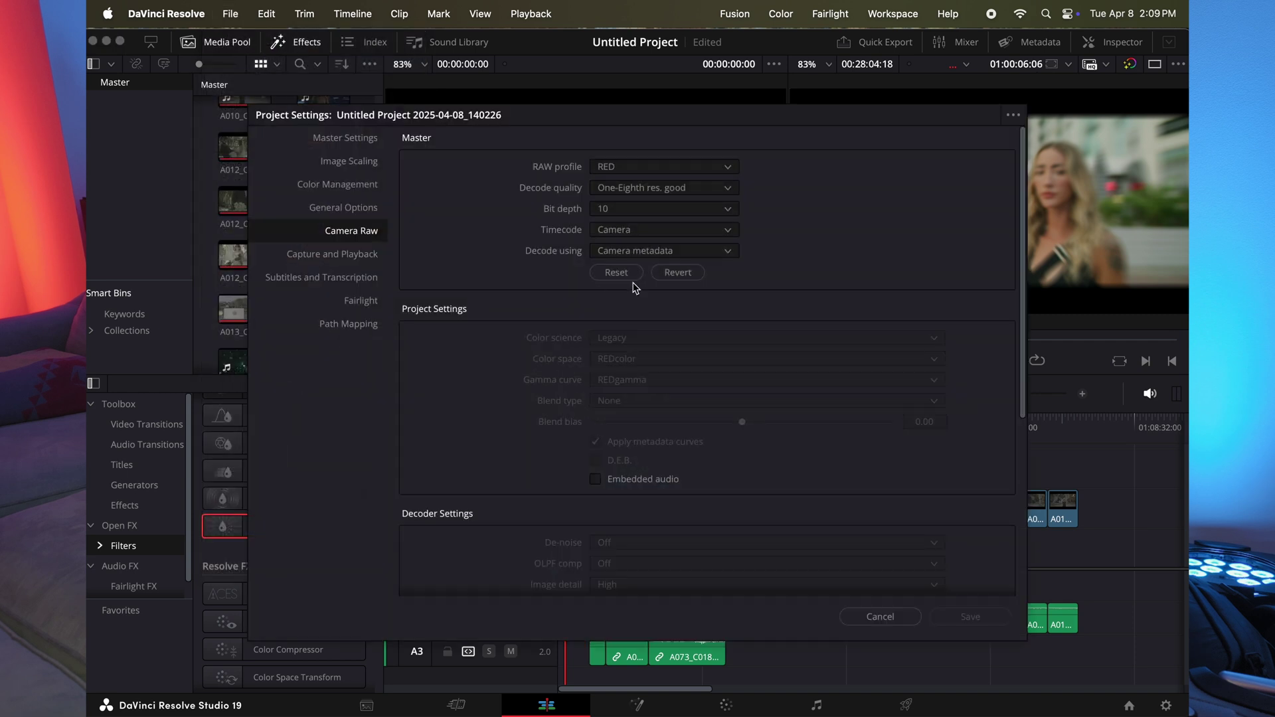
pyautogui.click(671, 192)
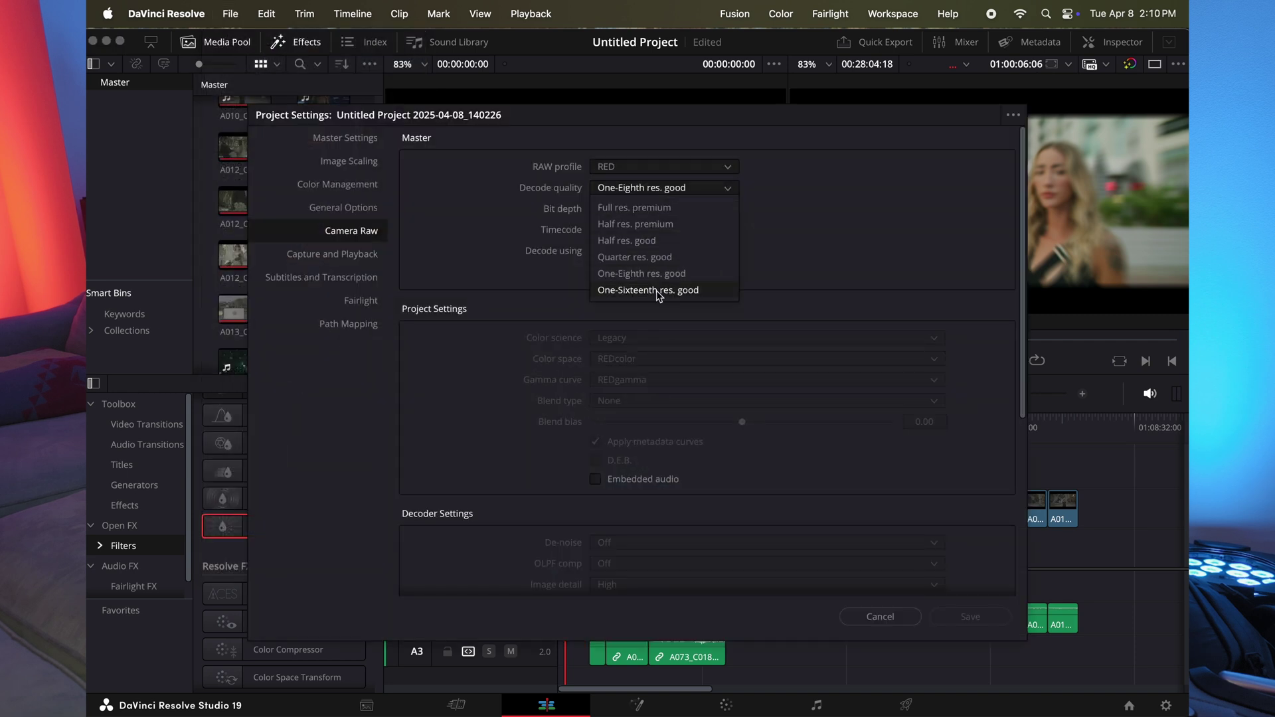
pyautogui.click(823, 229)
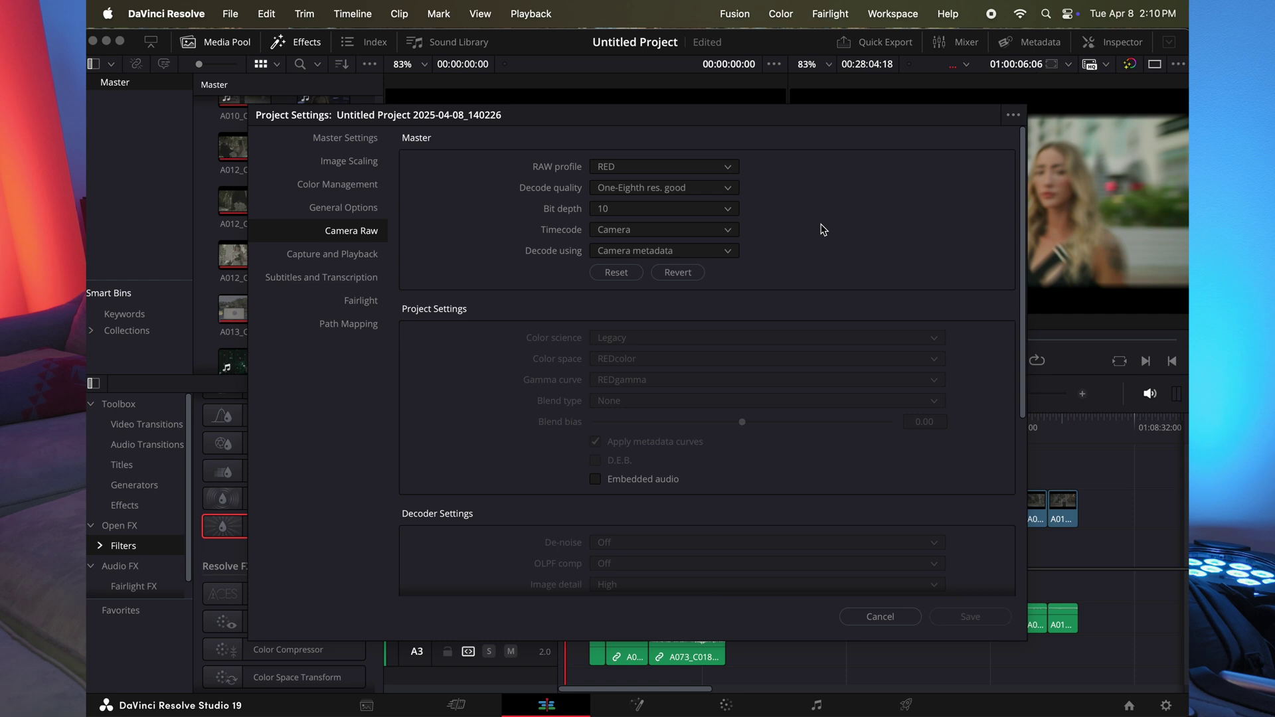
pyautogui.click(660, 192)
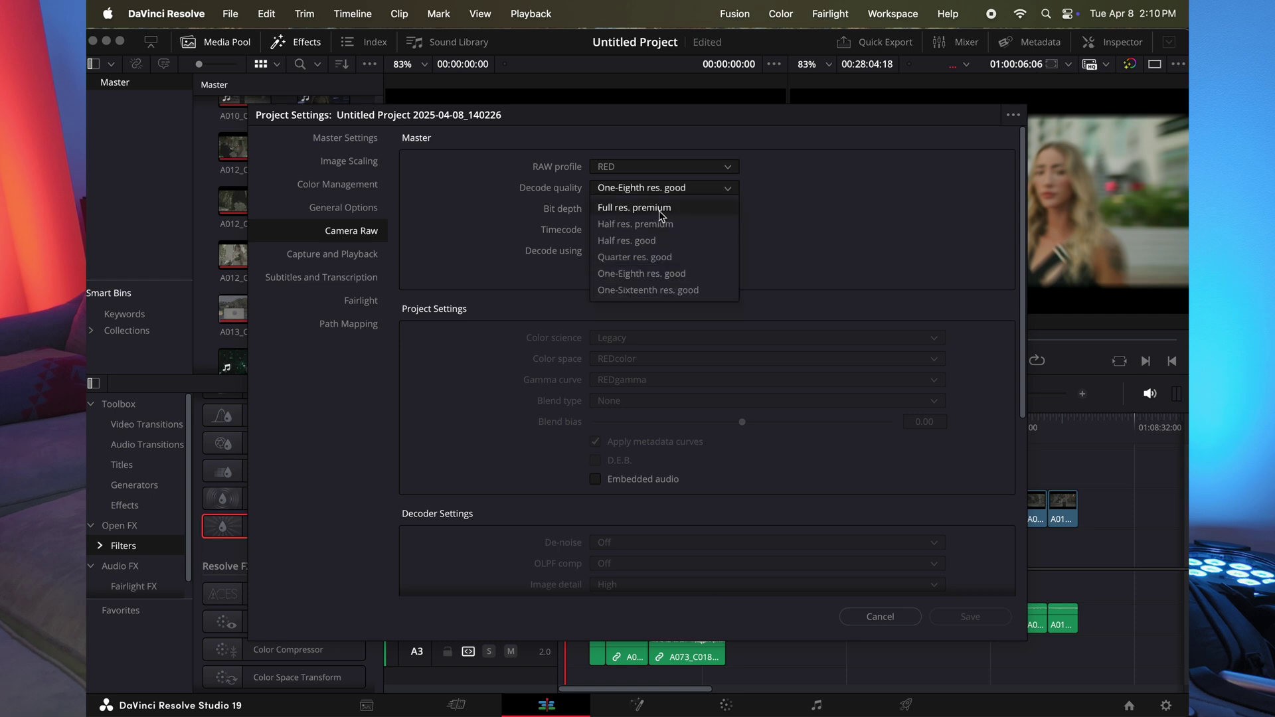
pyautogui.click(661, 208)
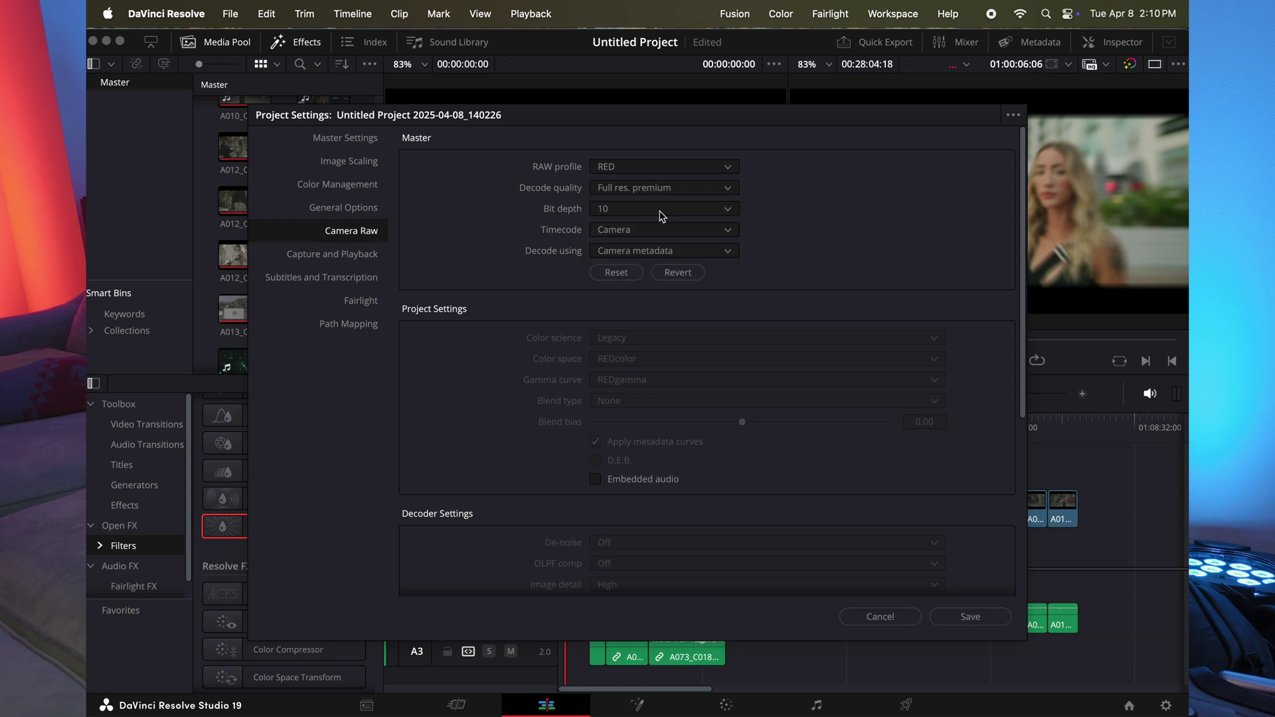
pyautogui.click(617, 211)
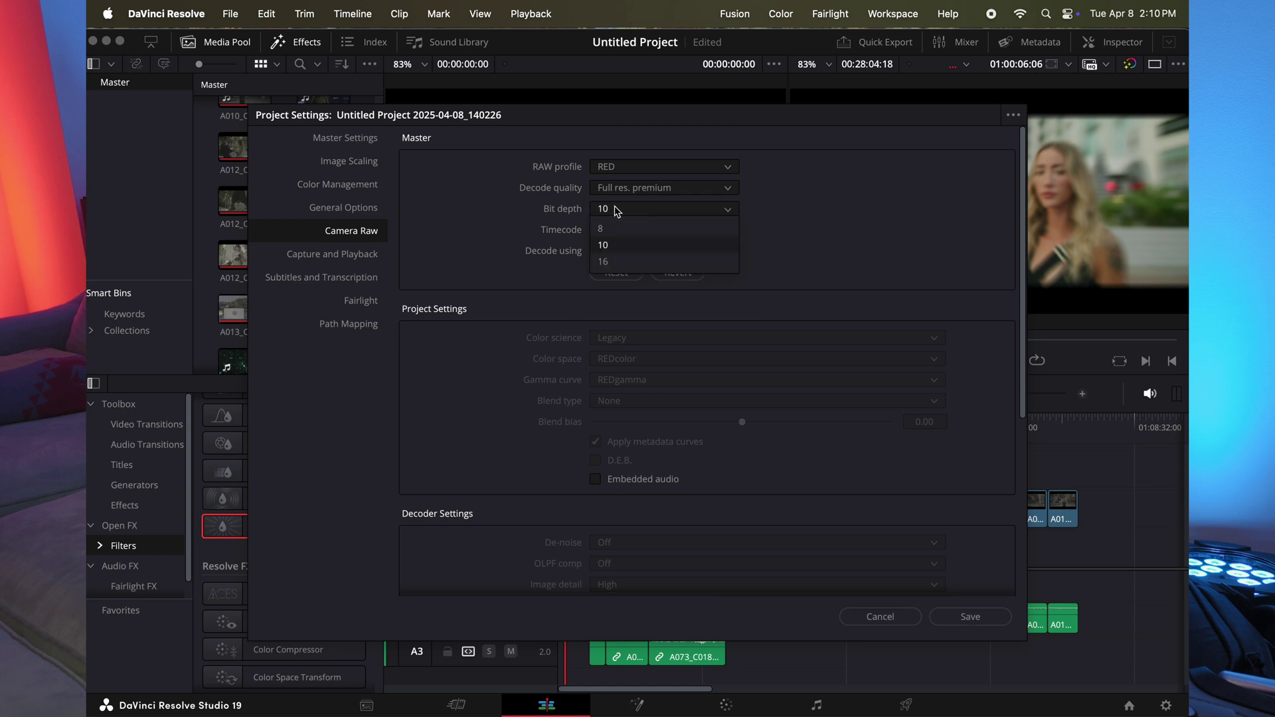
pyautogui.click(618, 262)
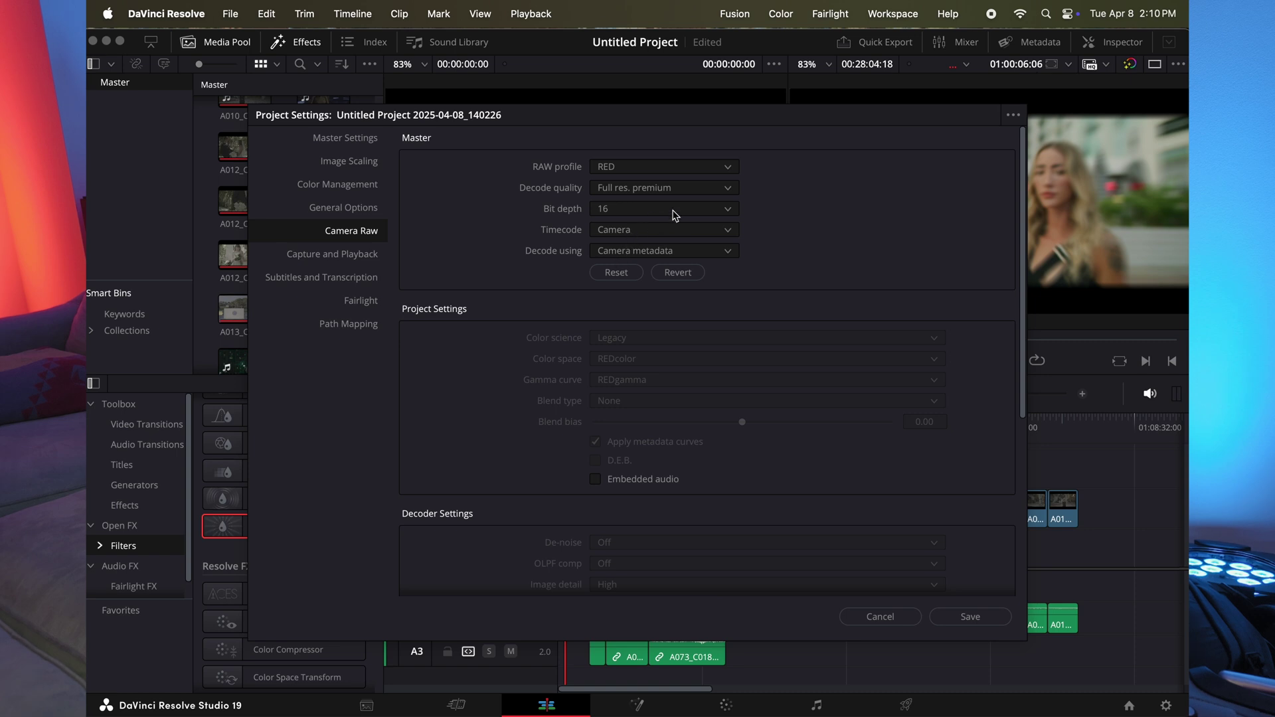
pyautogui.click(968, 616)
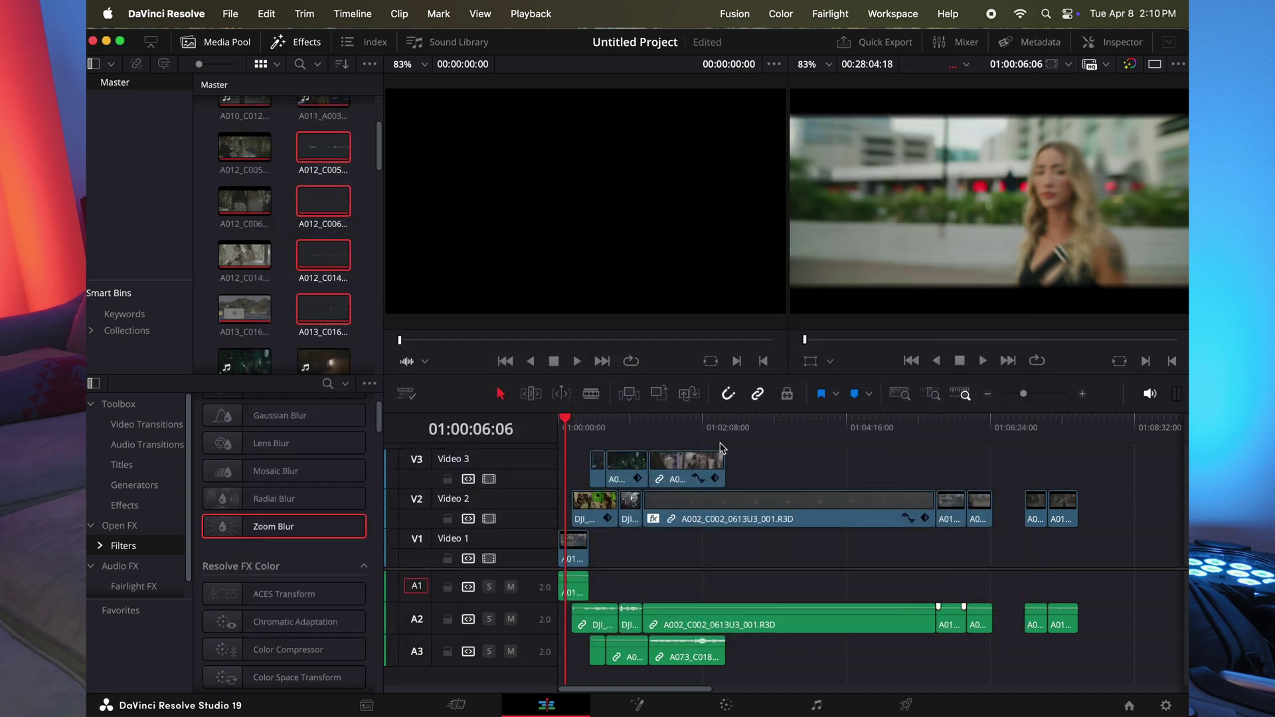
# - In Master Settings, choose 3840 x 2160 Ultra HD as the timeline resolution
pyautogui.click(244, 9)
pyautogui.click(293, 390)
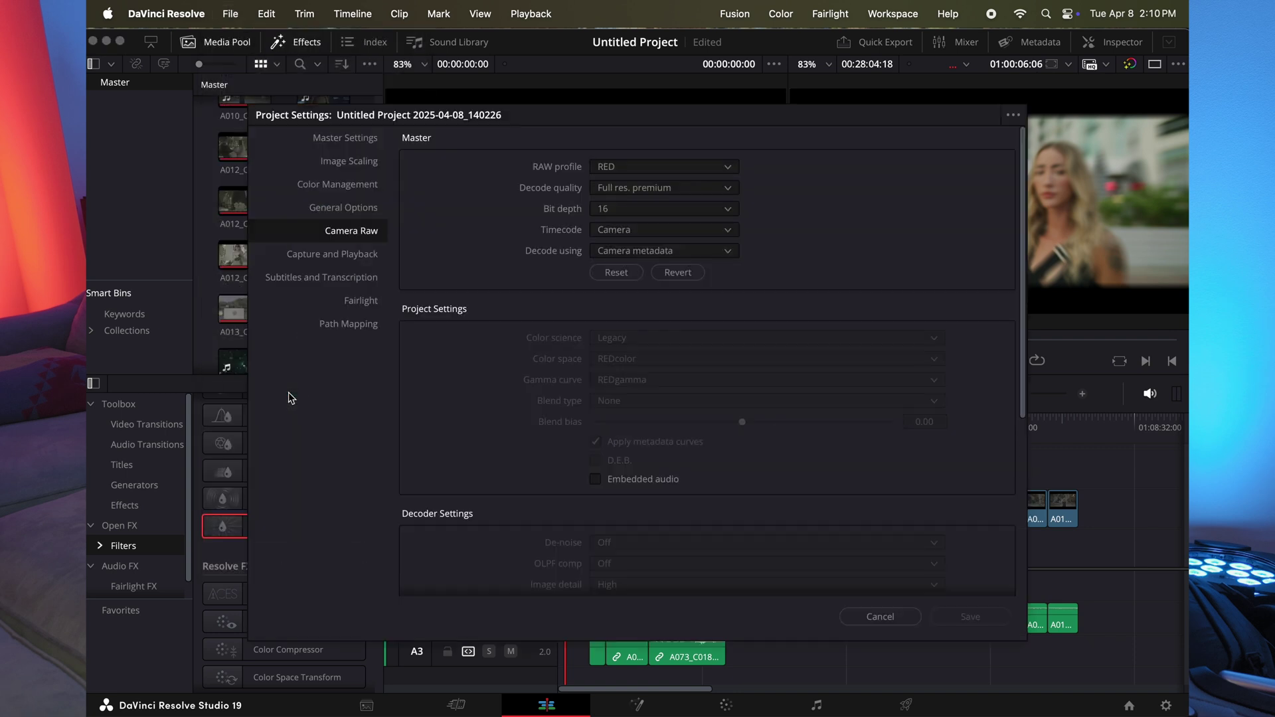
pyautogui.click(352, 141)
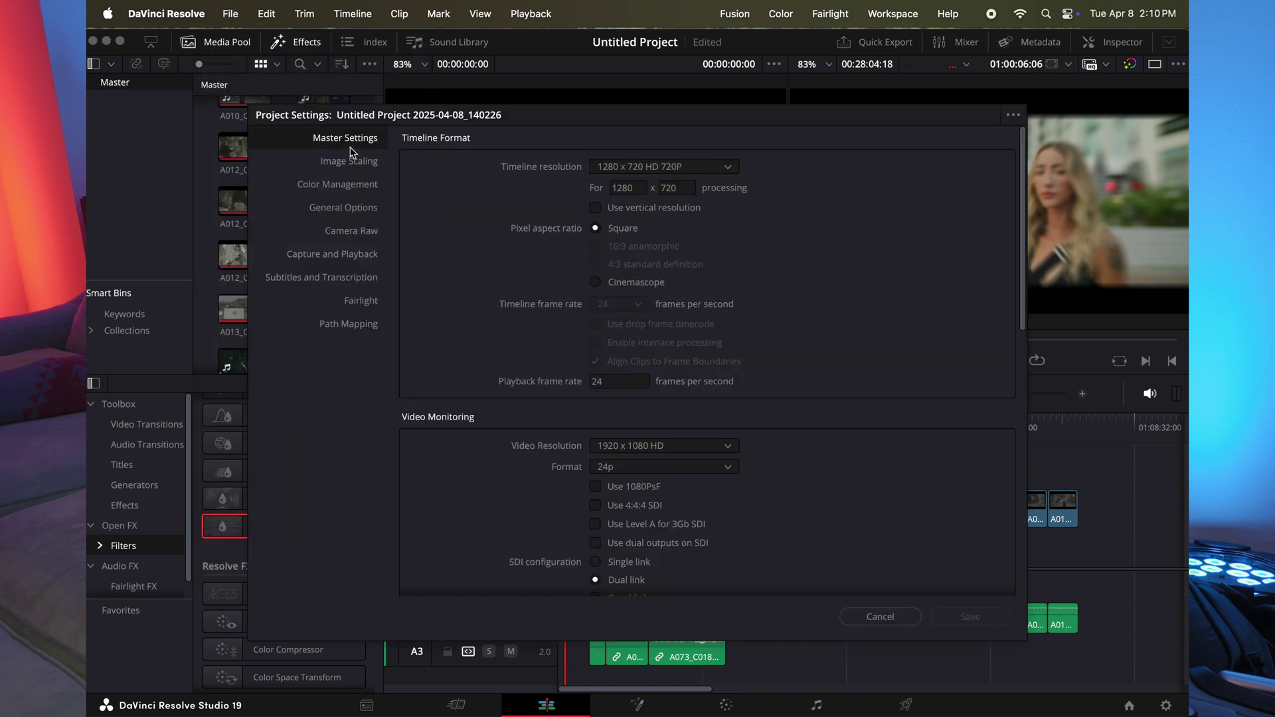
pyautogui.click(695, 168)
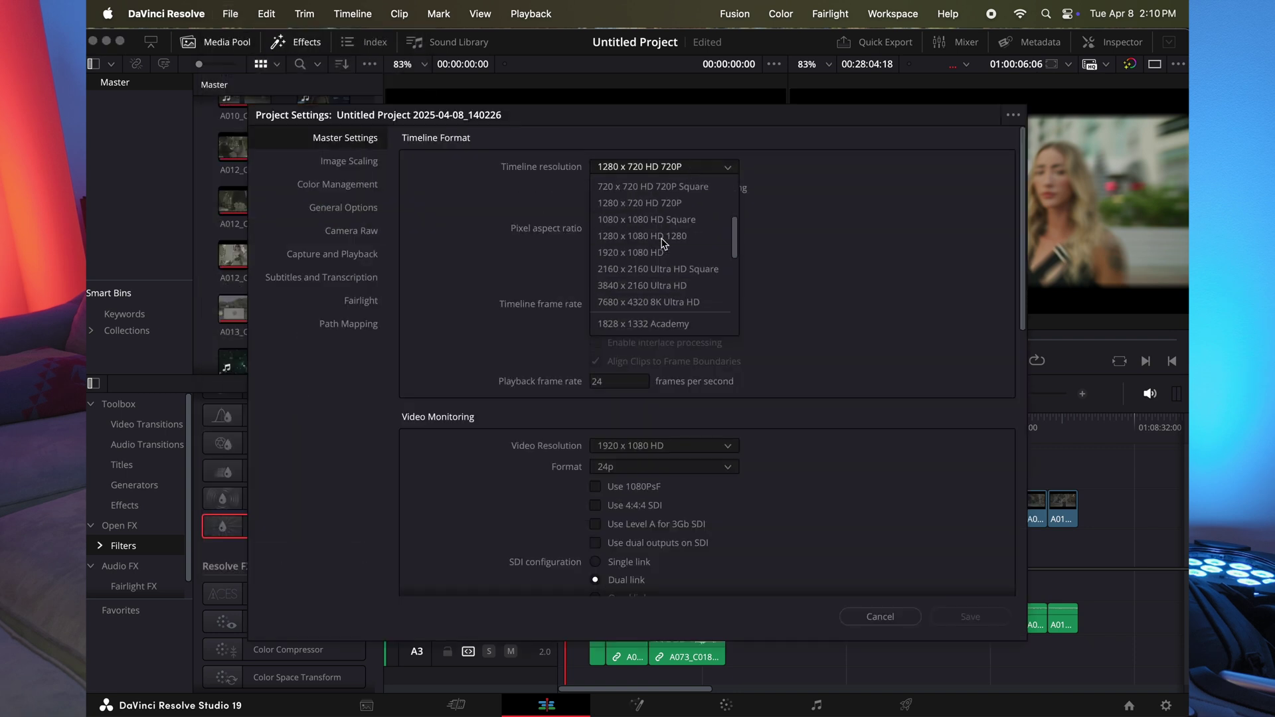
pyautogui.click(648, 287)
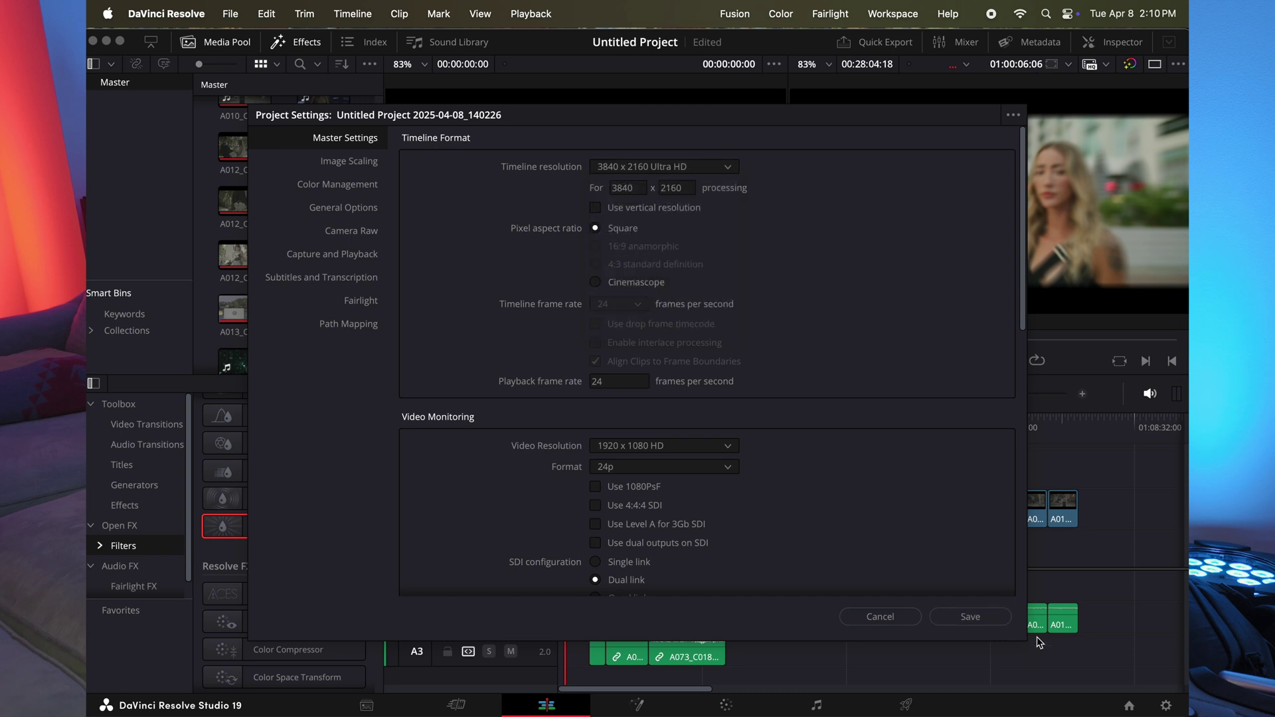
# - Save the 4K project settings and open the Deliver page's QuickTime H.264 export settings
pyautogui.click(970, 617)
pyautogui.click(906, 705)
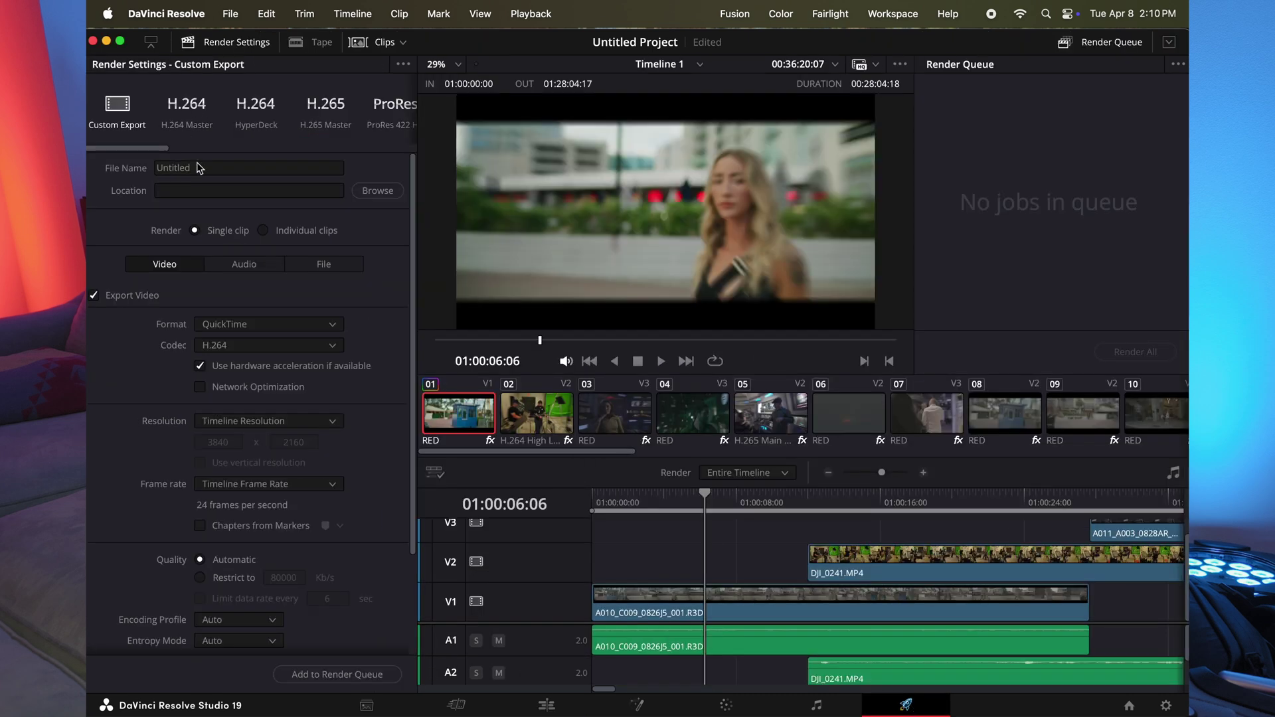